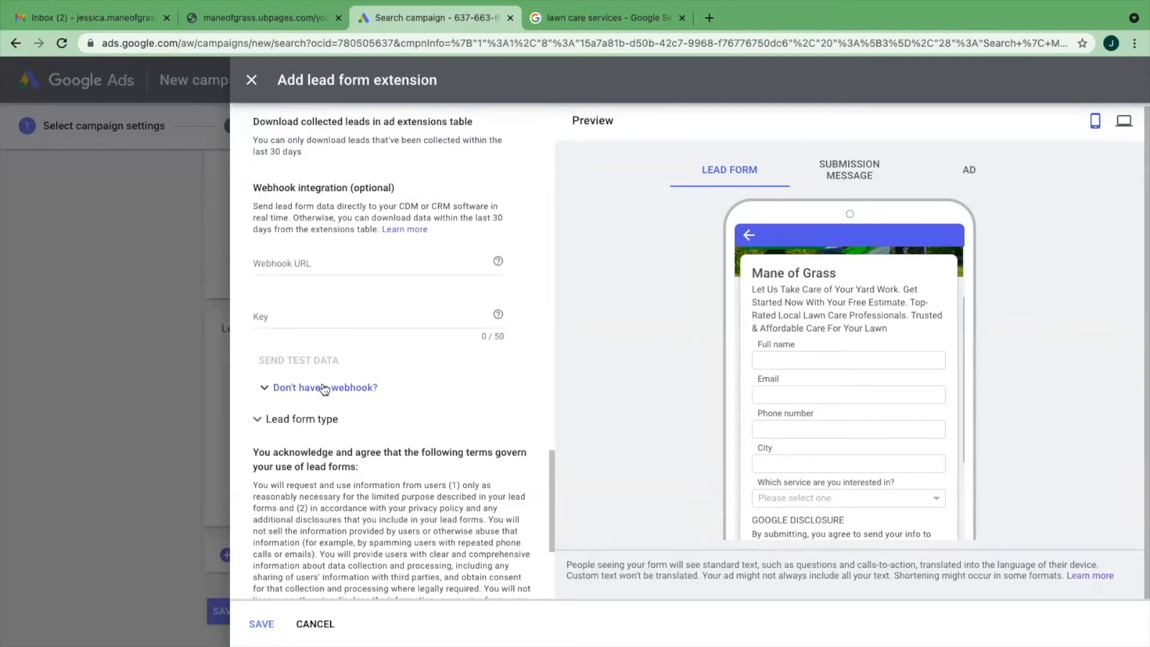
- Review the webhook help, the lead form type options and the lead delivery settings of the lead form extension
left_click(376, 387)
scroll(419, 371, "down", 1)
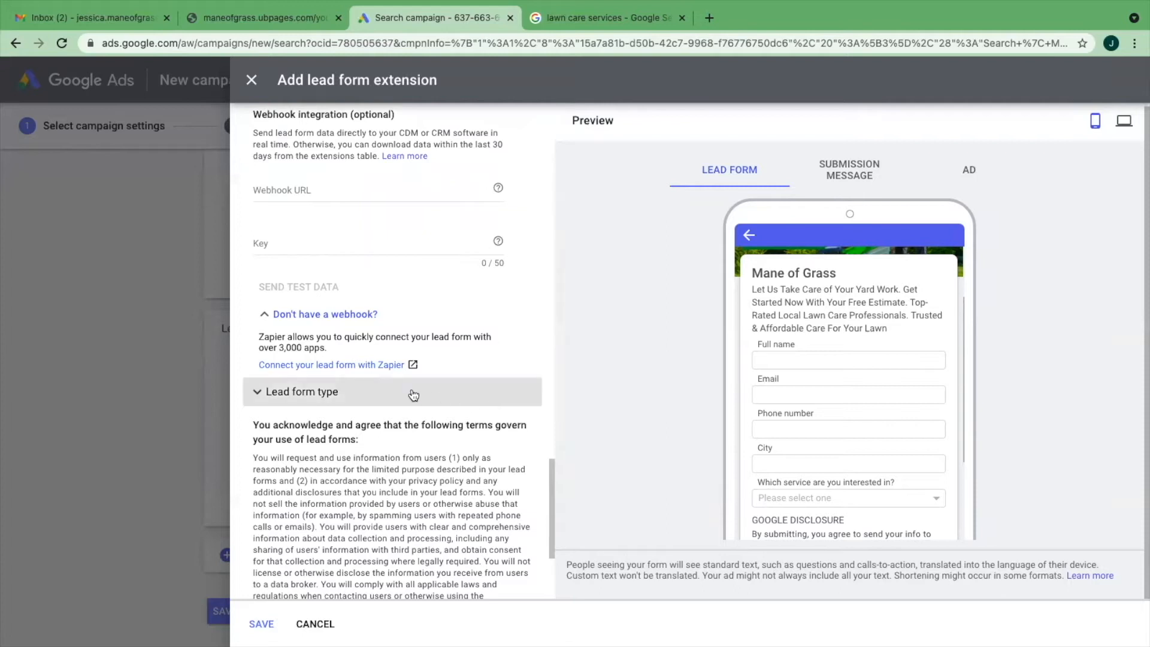
scroll(389, 360, "down", 1)
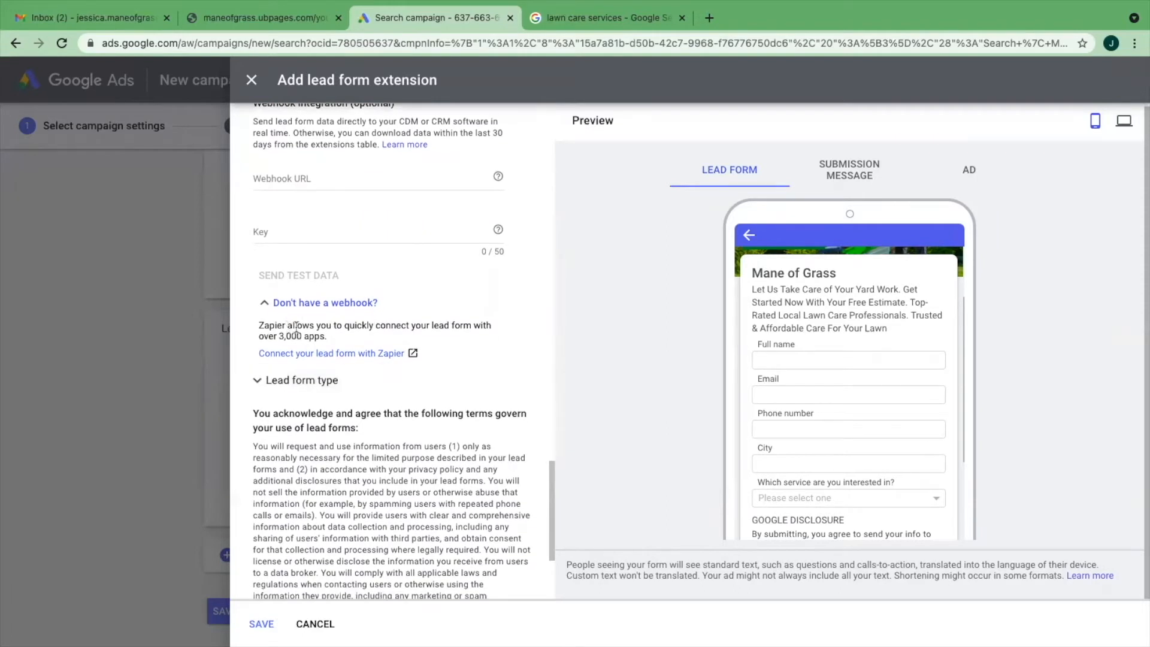
left_click(265, 304)
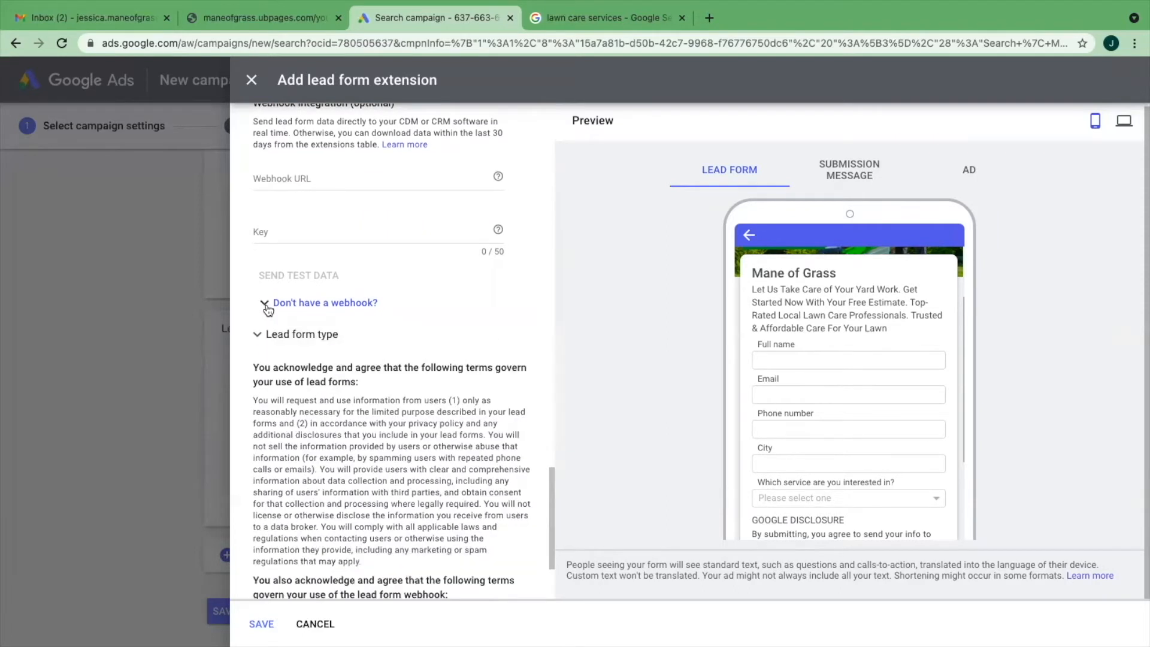
left_click(290, 334)
scroll(300, 323, "up", 3)
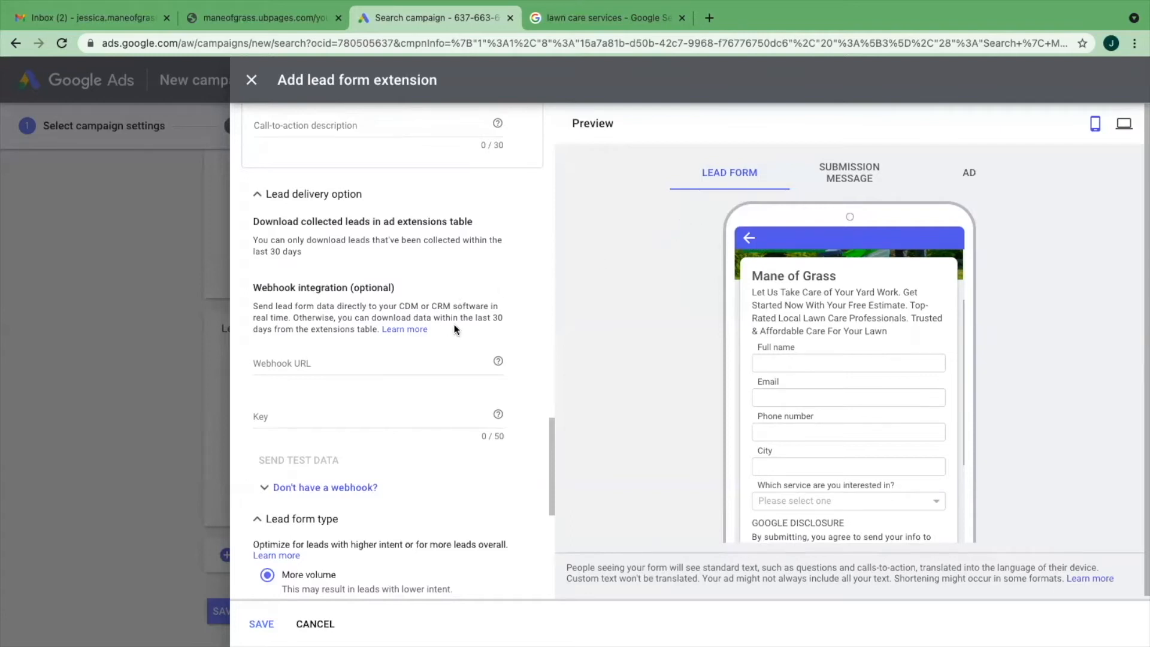
scroll(465, 326, "down", 1)
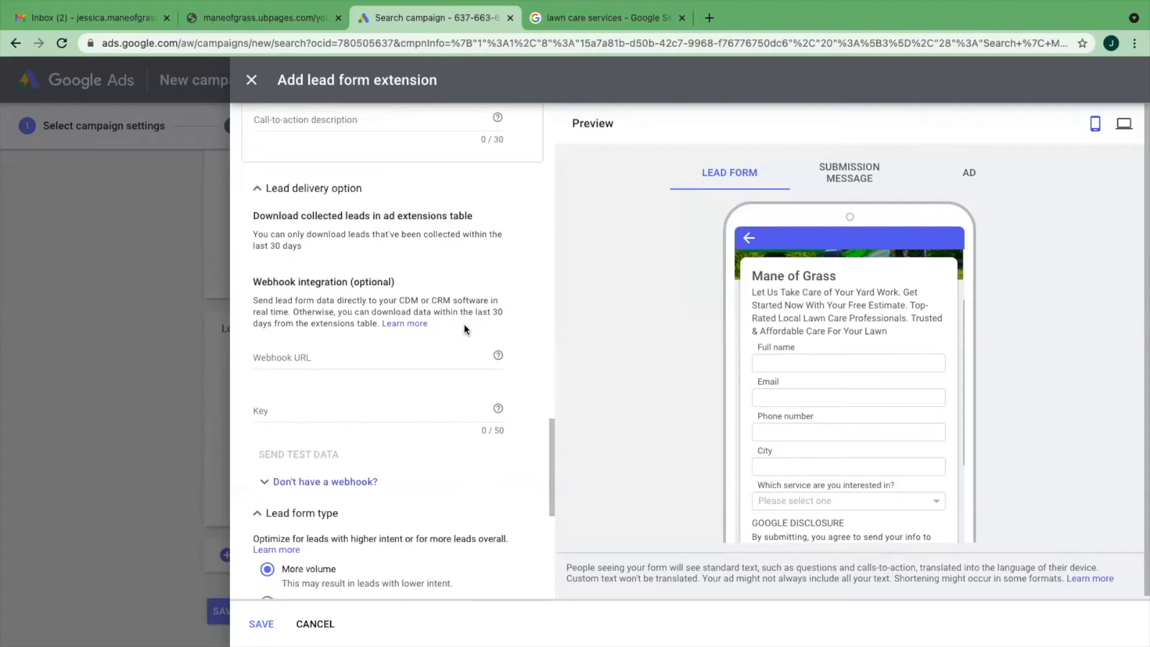
scroll(464, 325, "up", 15)
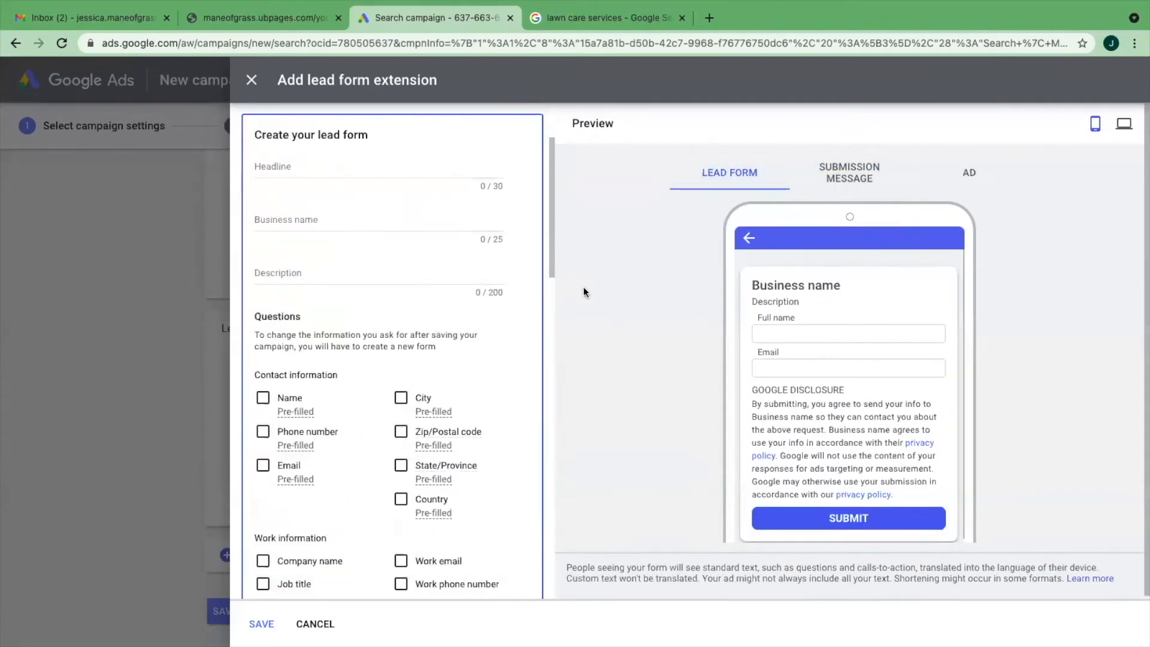
- Request phone number, email, city and name as the contact information on the lead form
scroll(423, 315, "down", 1)
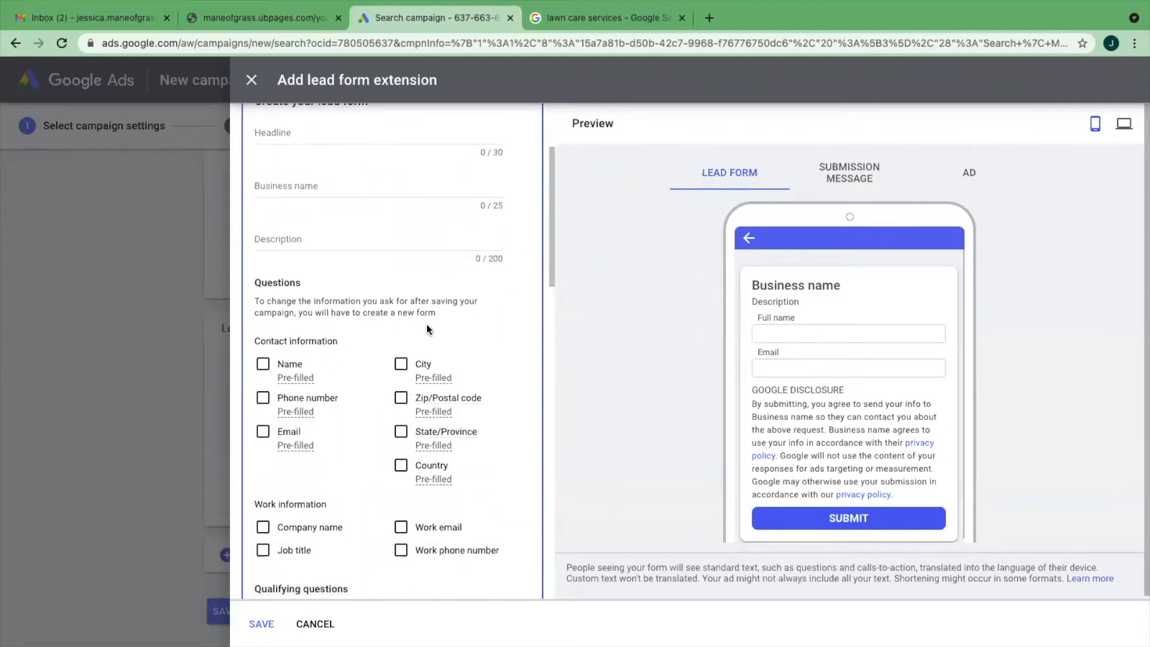
left_click(262, 403)
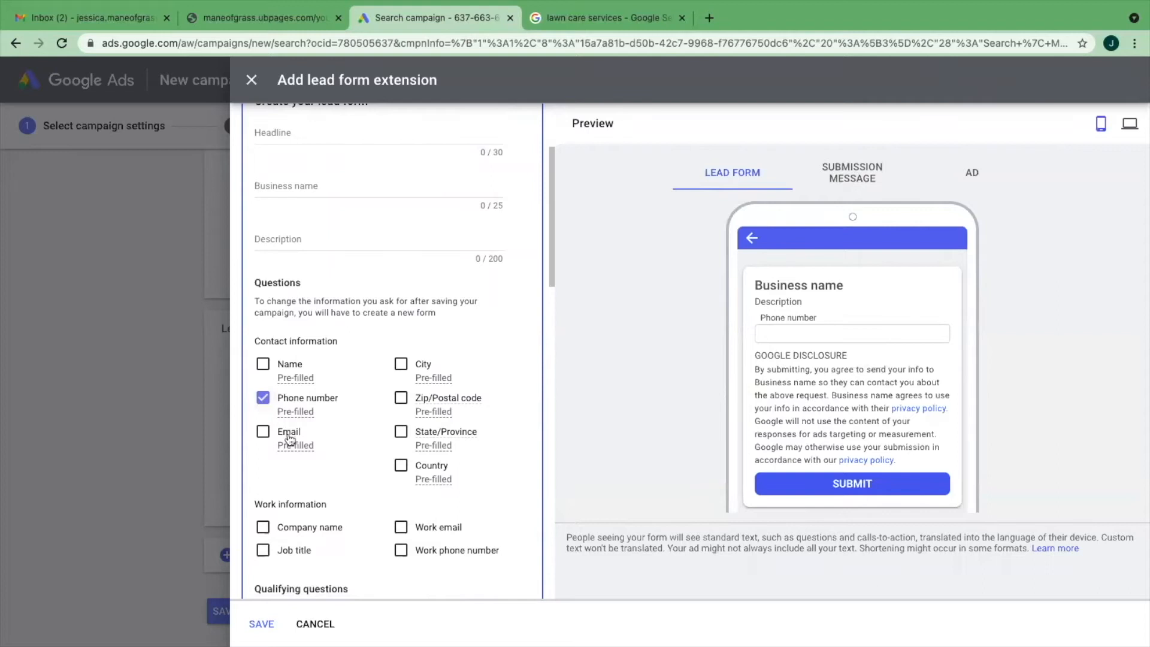
left_click(262, 432)
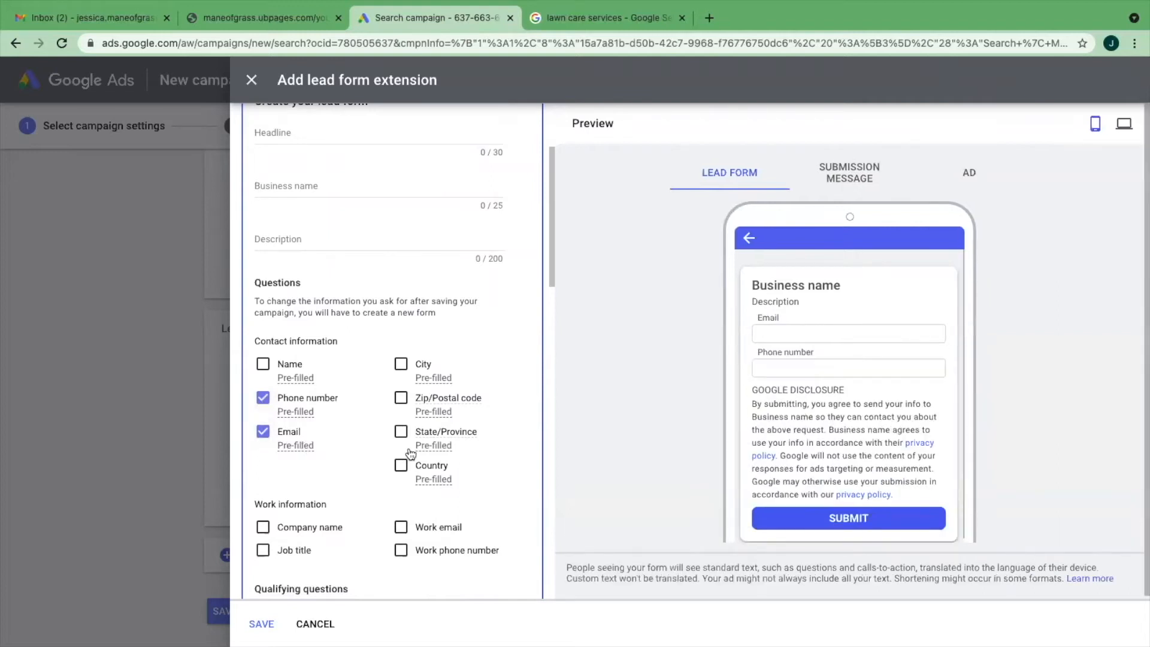
left_click(402, 365)
left_click(264, 365)
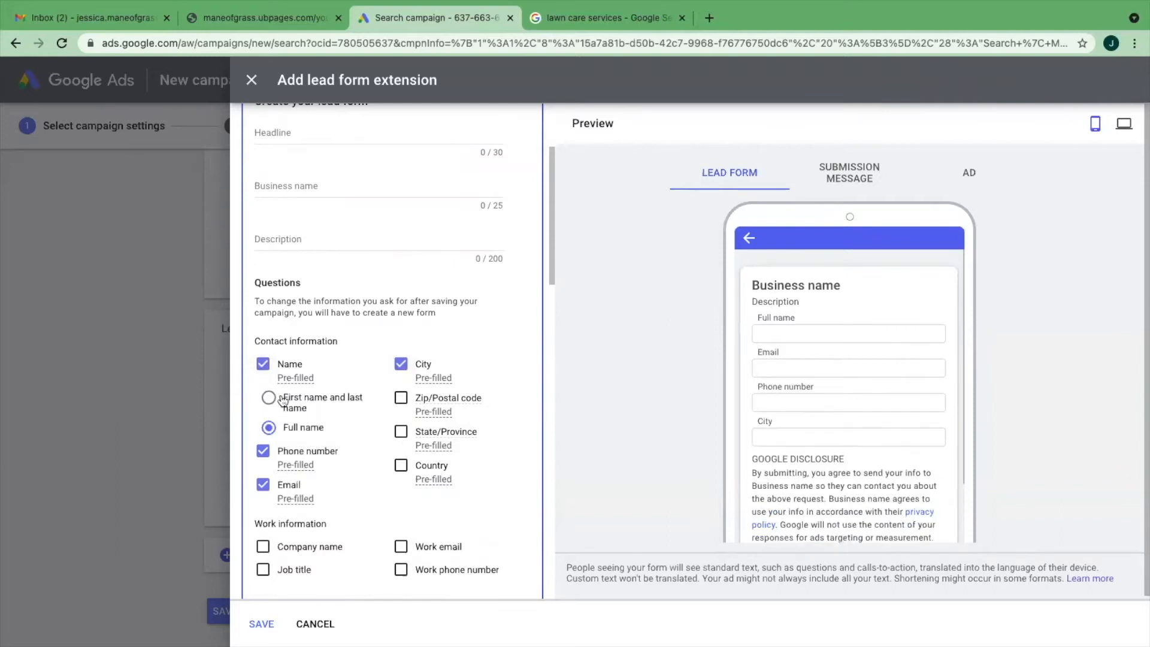
- Search the qualifying questions for "service" and add "Which service are you interested in?" to the form
scroll(384, 453, "down", 3)
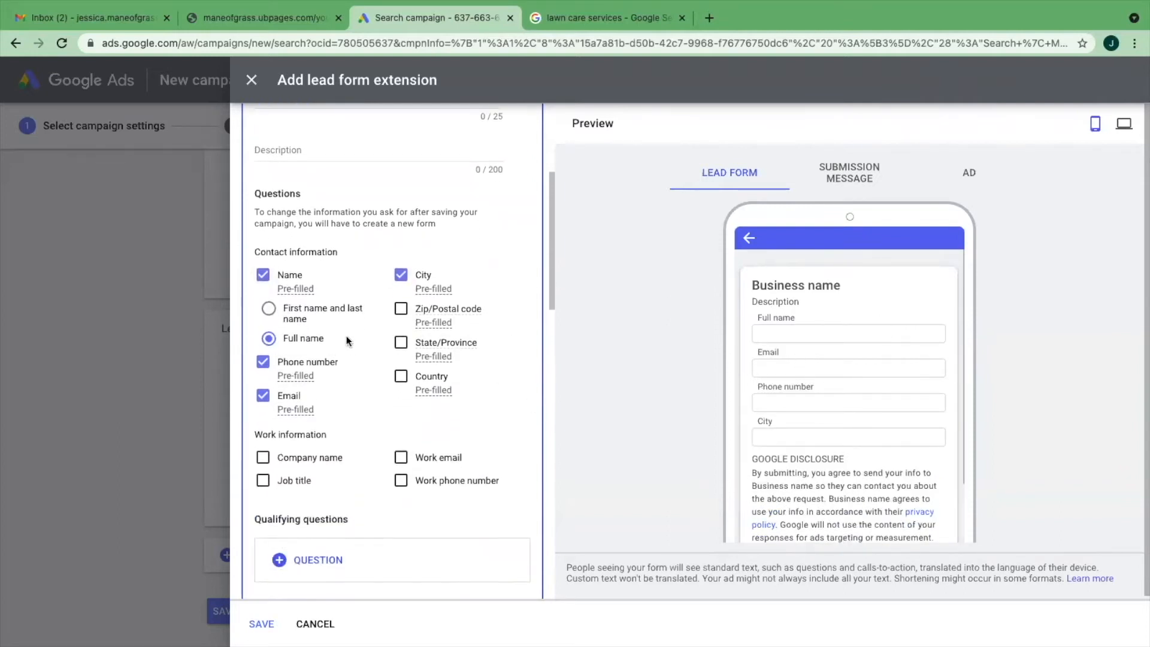
scroll(484, 385, "down", 2)
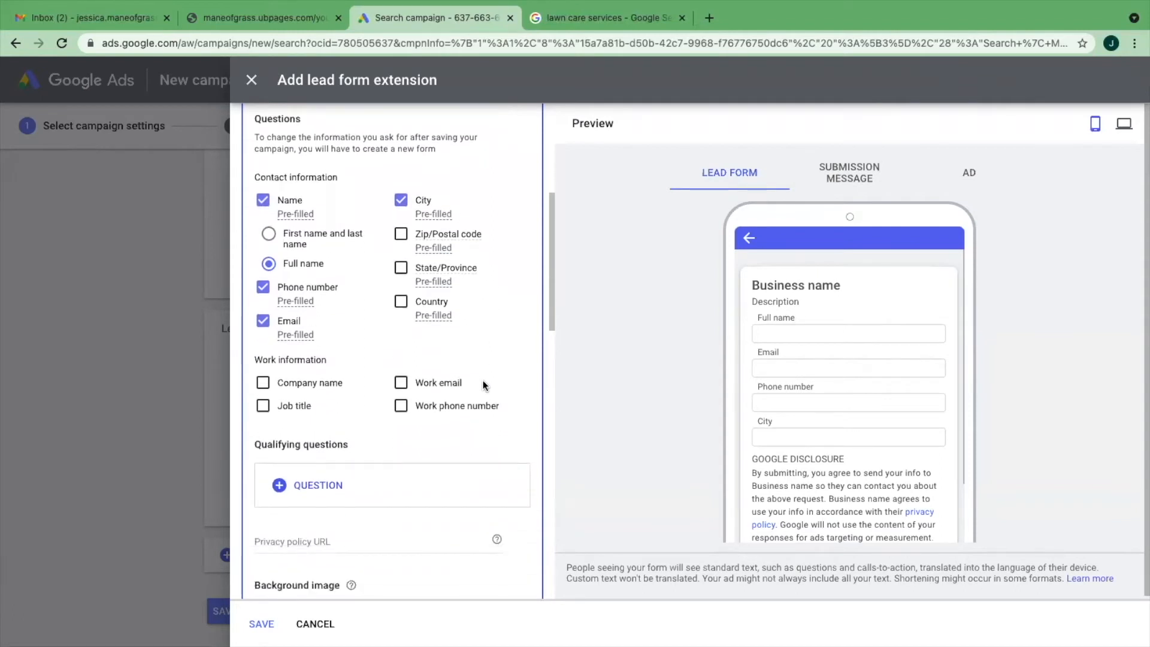
scroll(482, 385, "down", 3)
left_click(304, 368)
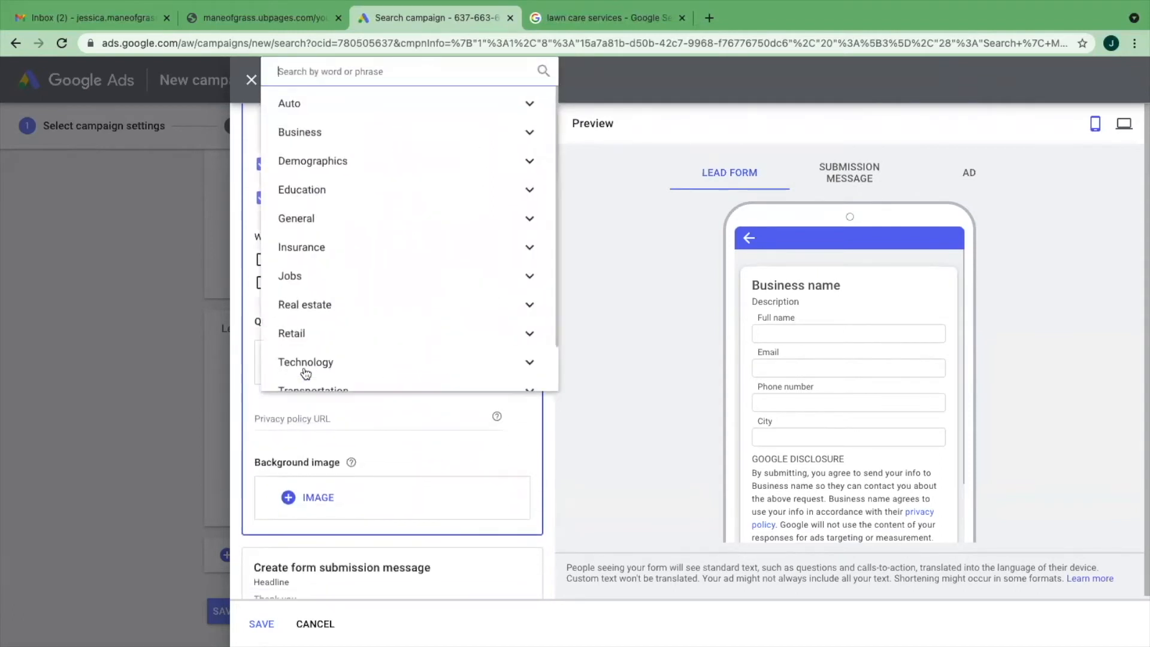
scroll(358, 188, "down", 2)
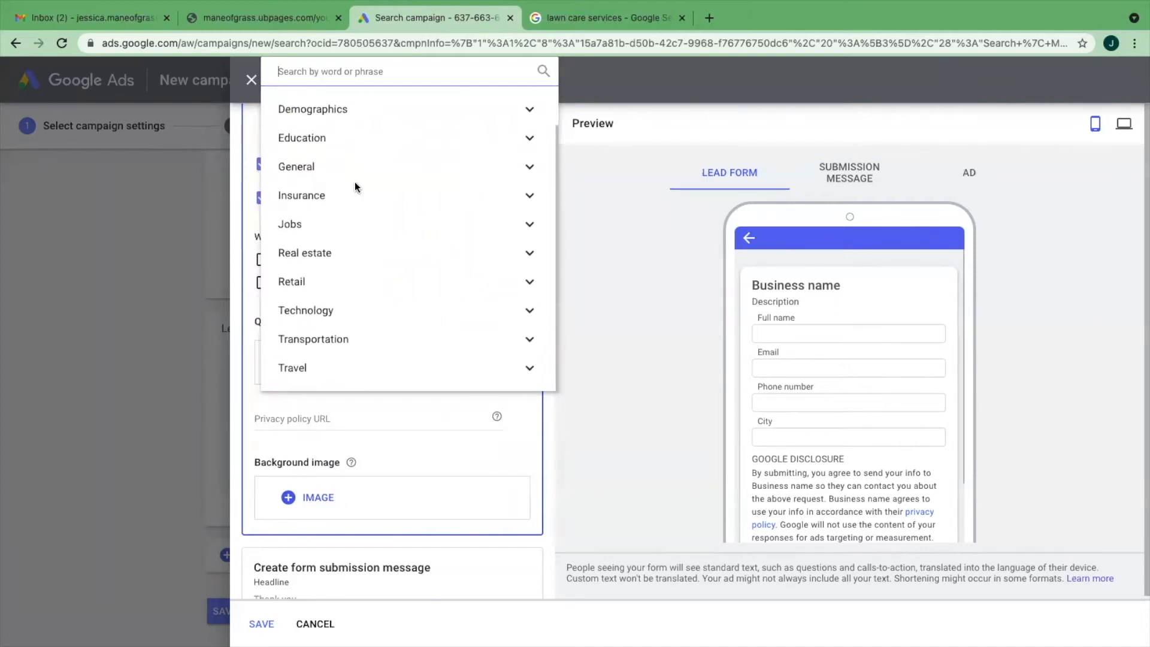
scroll(358, 188, "up", 2)
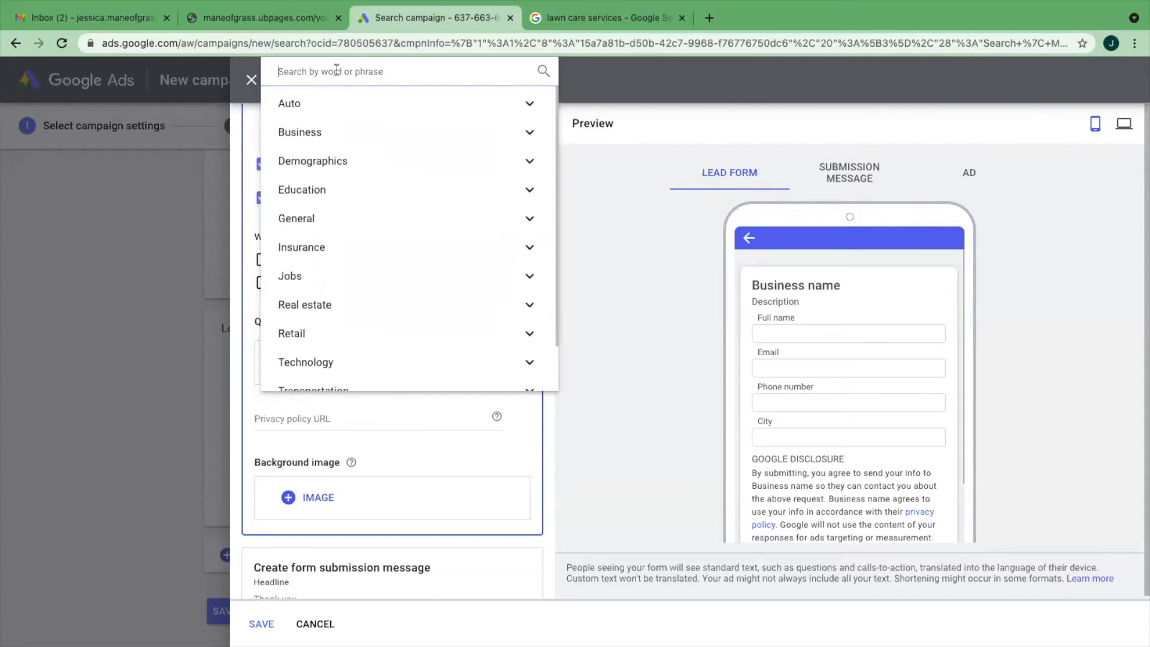
type("service")
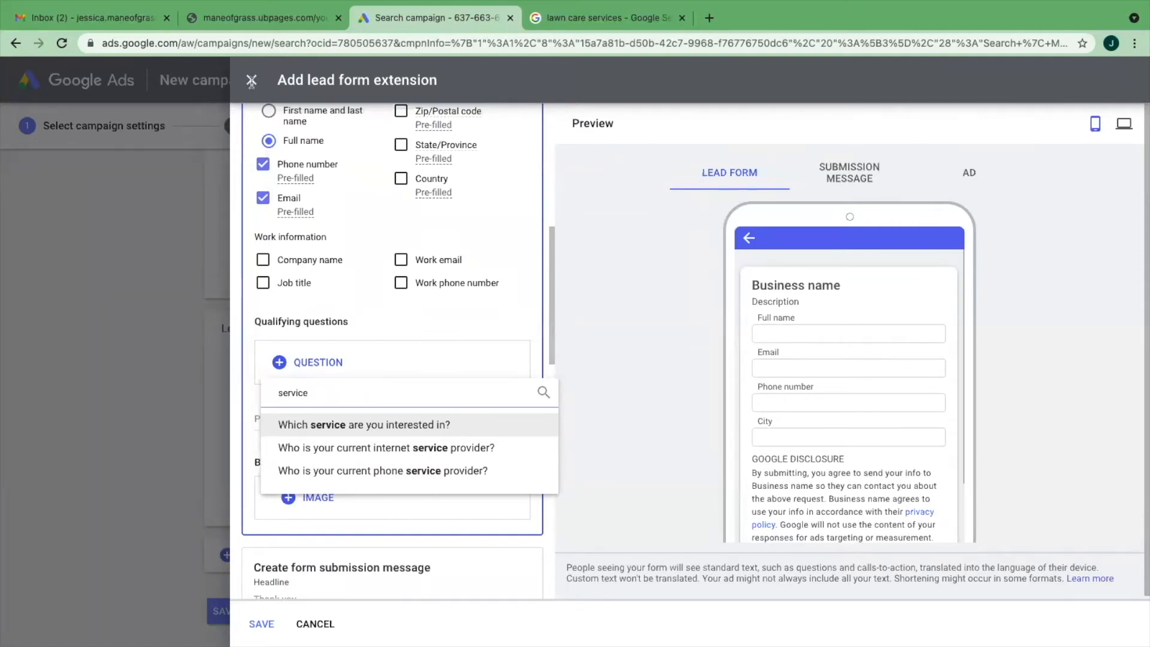
left_click(357, 425)
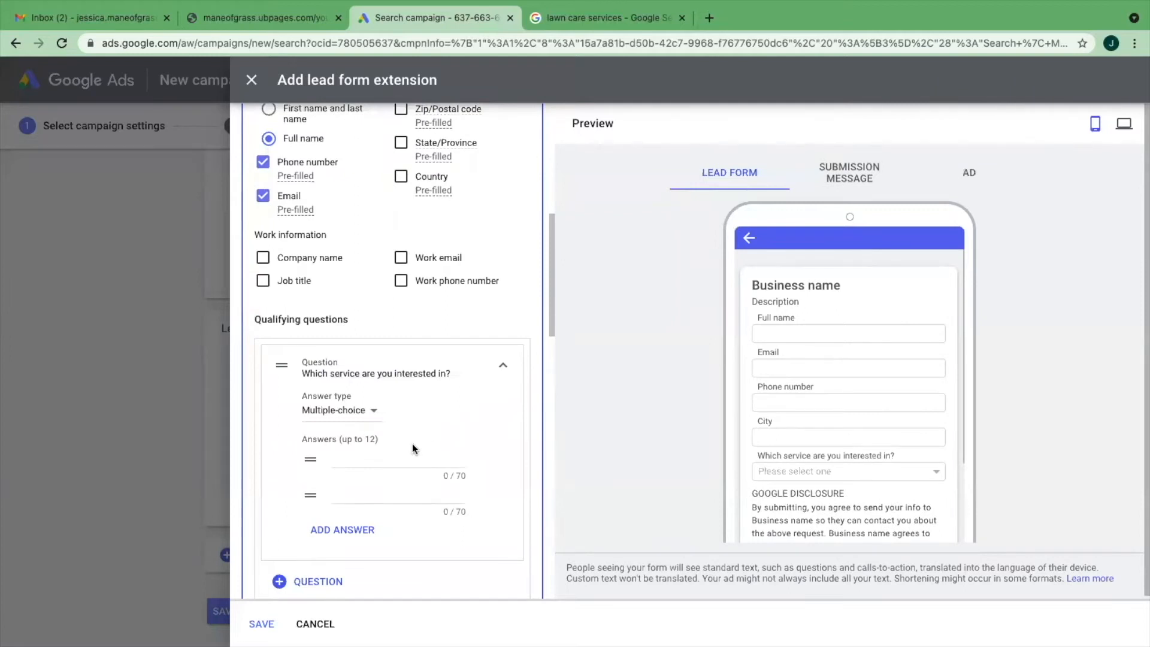
- Enter "landscaping" and "mowing" as the first two multiple-choice answers to the service question
scroll(854, 433, "down", 1)
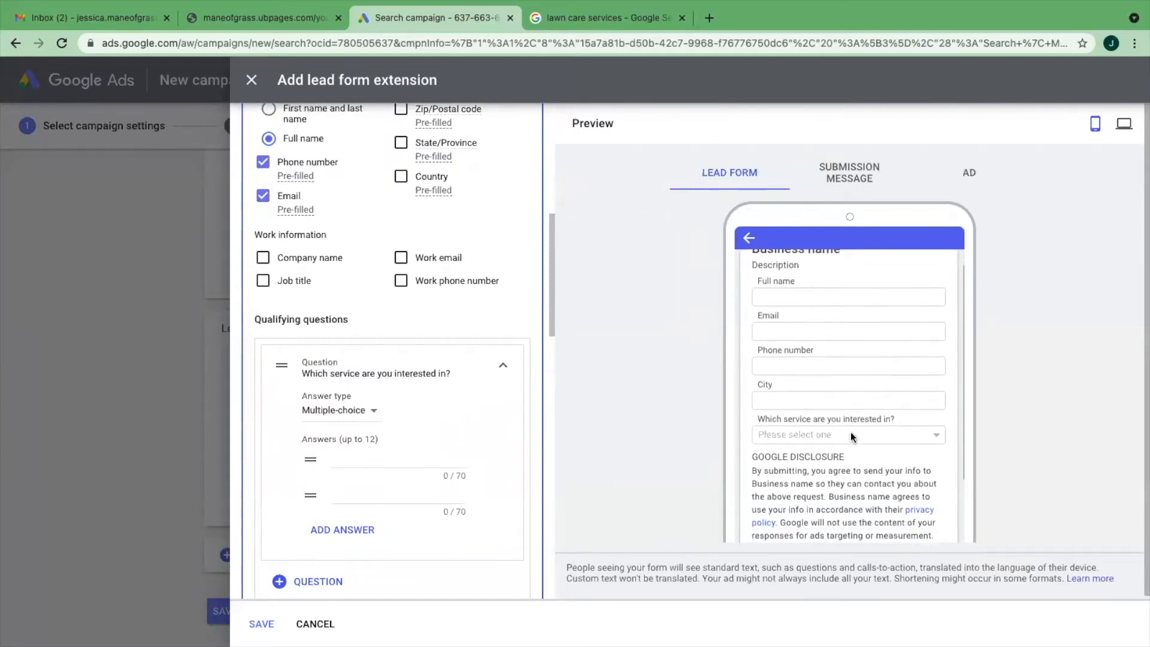
left_click(394, 457)
type("landscaping")
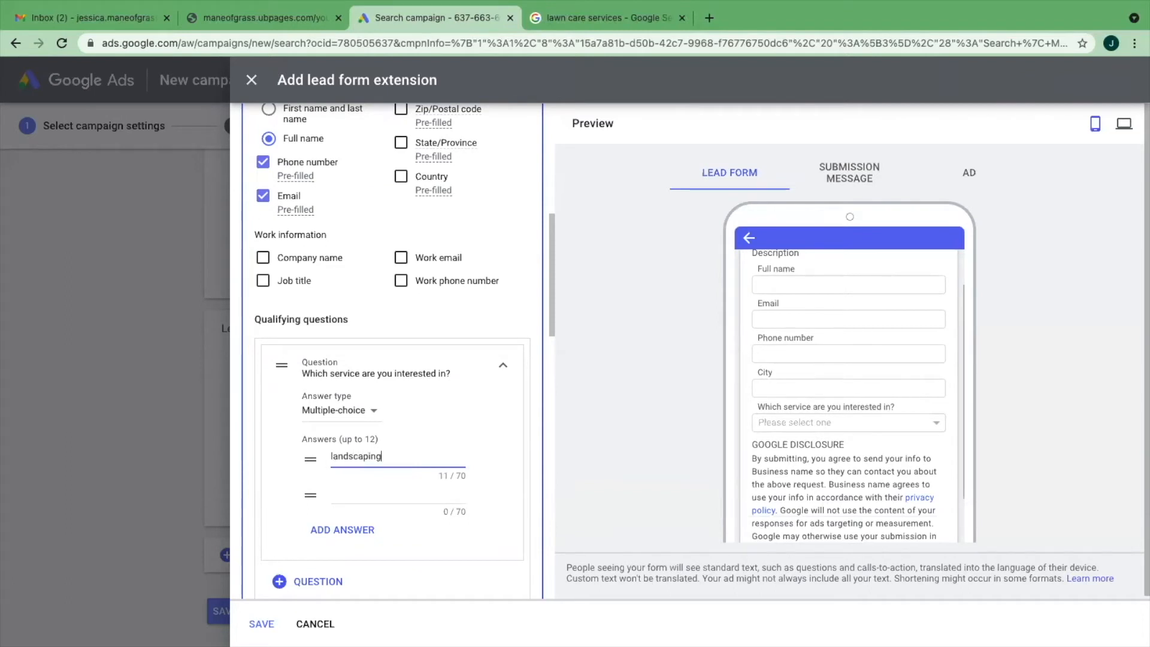
left_click(397, 493)
type("mowing")
- Add a third answer, "trimming and edging", to the service question
scroll(348, 520, "down", 1)
left_click(347, 520)
left_click(374, 507)
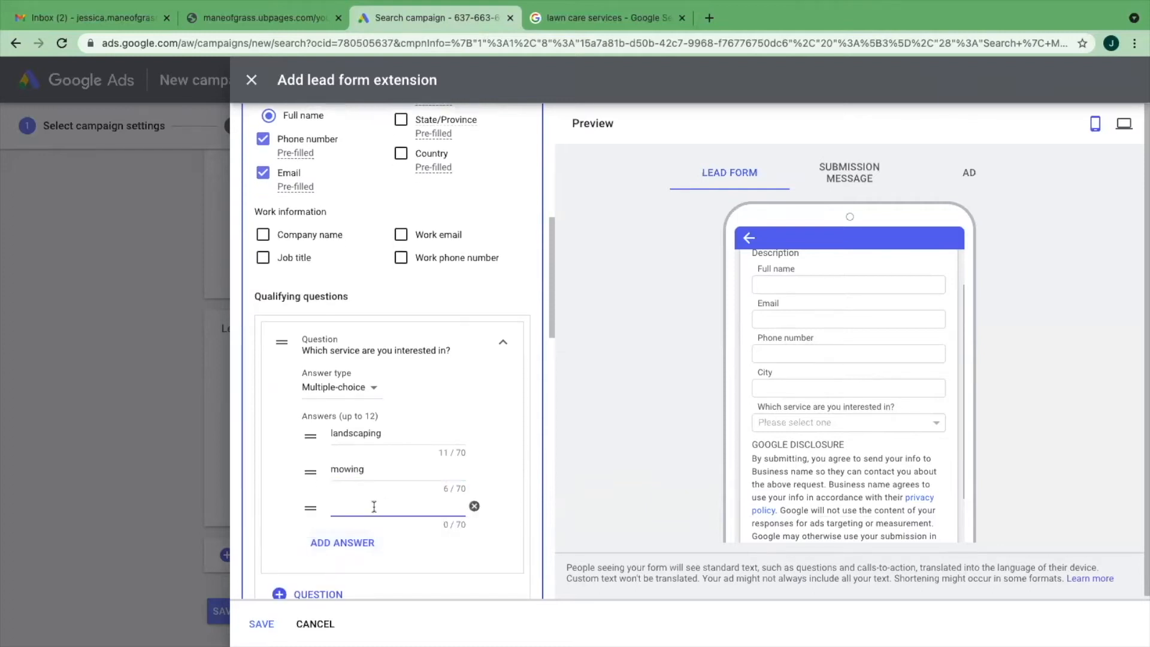
type("trimming and edging")
- Add a fourth answer, "fall cleanup", to the service question
left_click(345, 543)
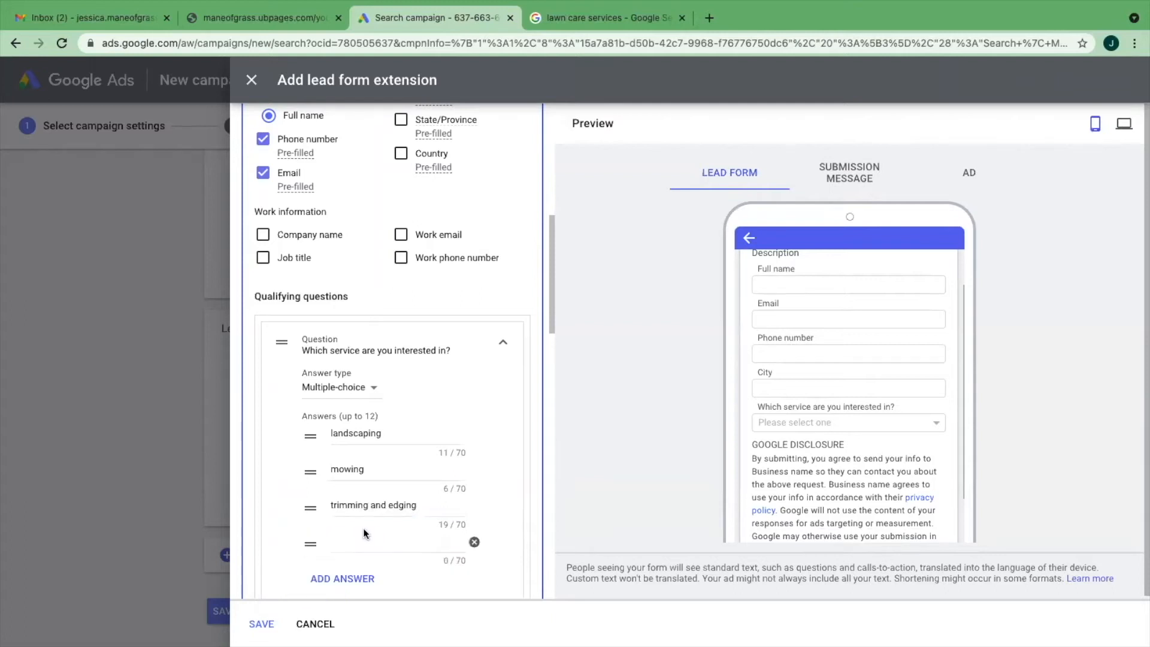
left_click(358, 541)
type("fall cleanup")
- Look through the lead form preview and open the privacy policy URL field for editing
scroll(377, 476, "down", 2)
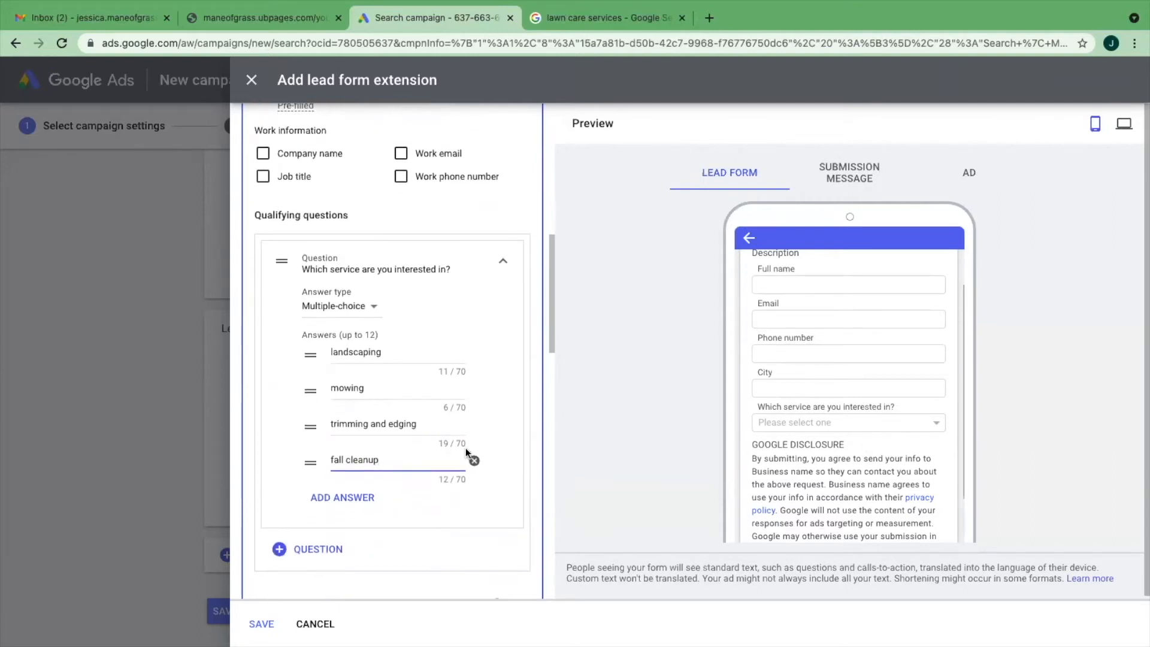
scroll(361, 526, "down", 1)
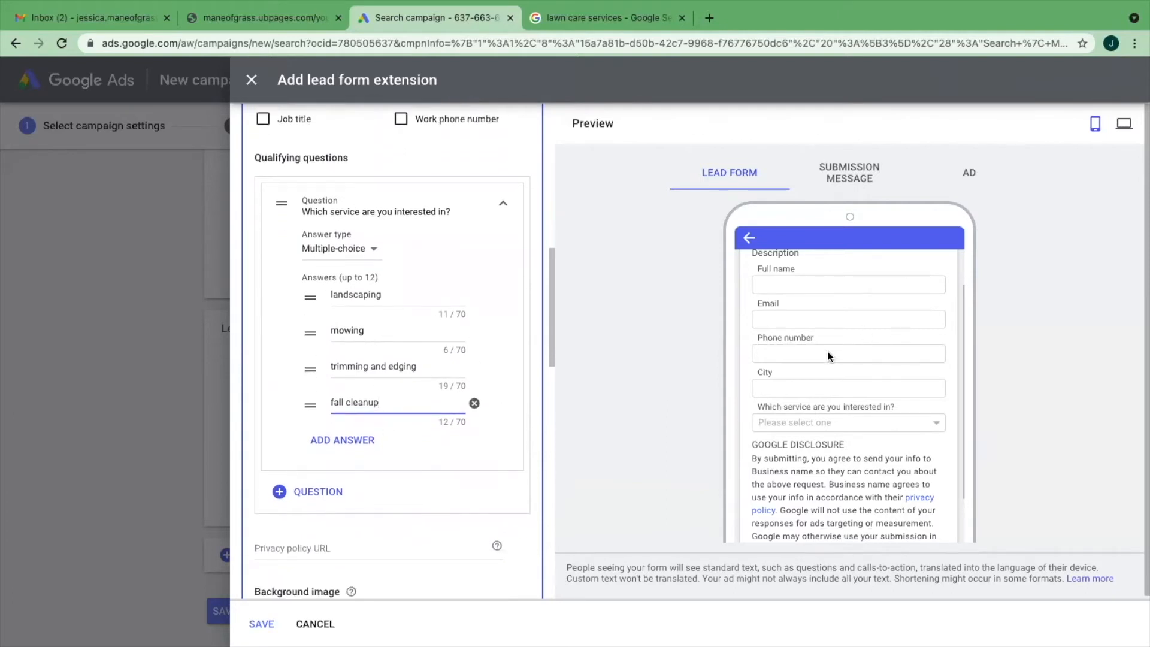
scroll(830, 364, "down", 2)
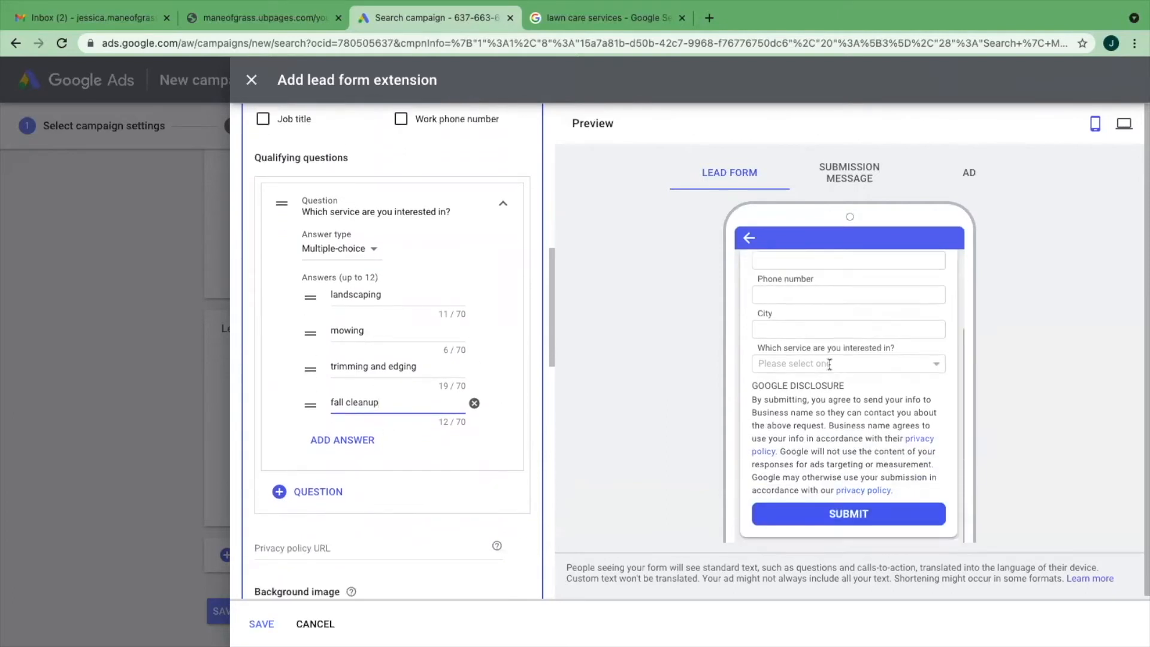
scroll(406, 403, "down", 3)
left_click(324, 370)
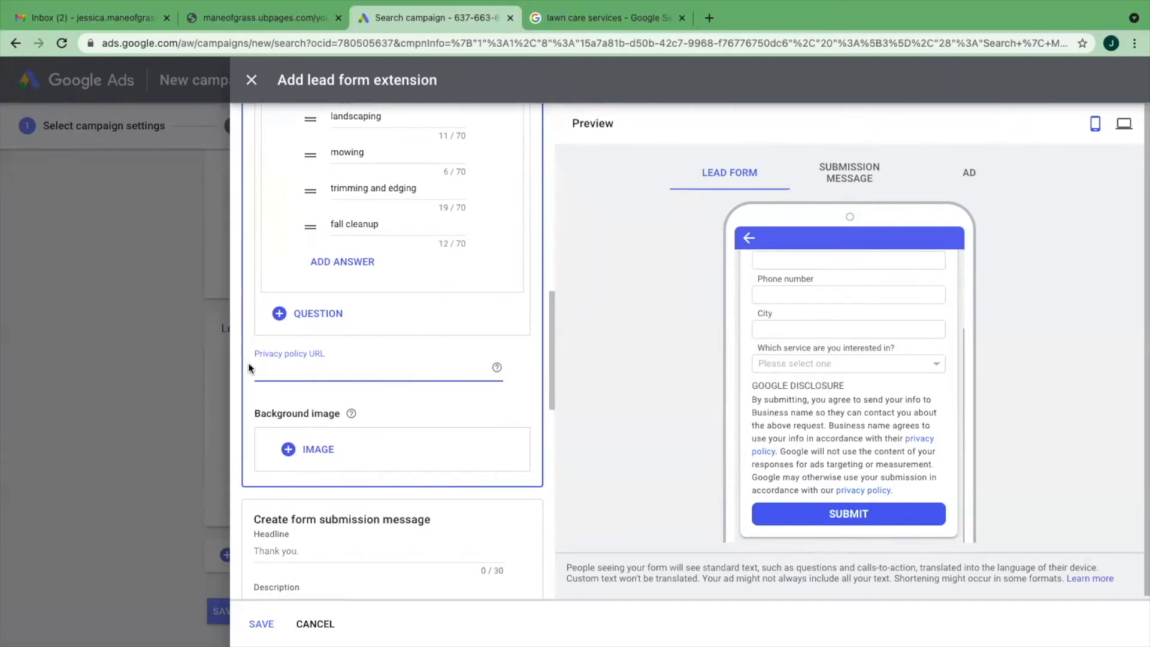
scroll(810, 420, "up", 3)
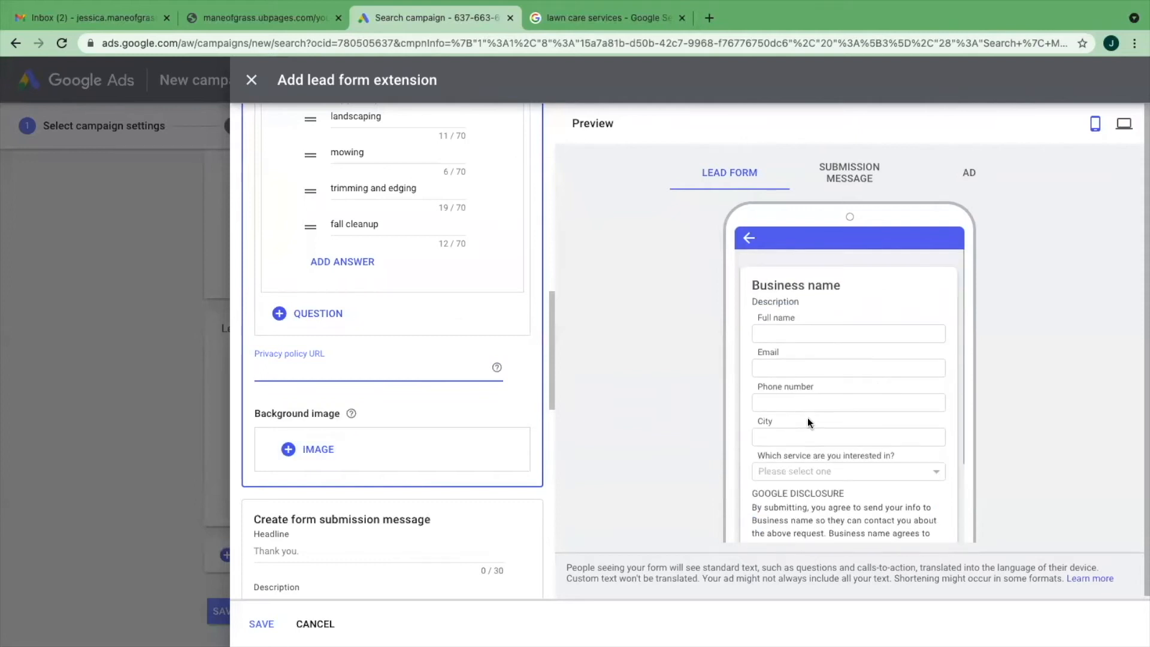
- Upload "1640 x 858 Mane of Grass Display Ad.png" from the Mane of Grass Display Ads folder as a background image candidate
left_click(325, 449)
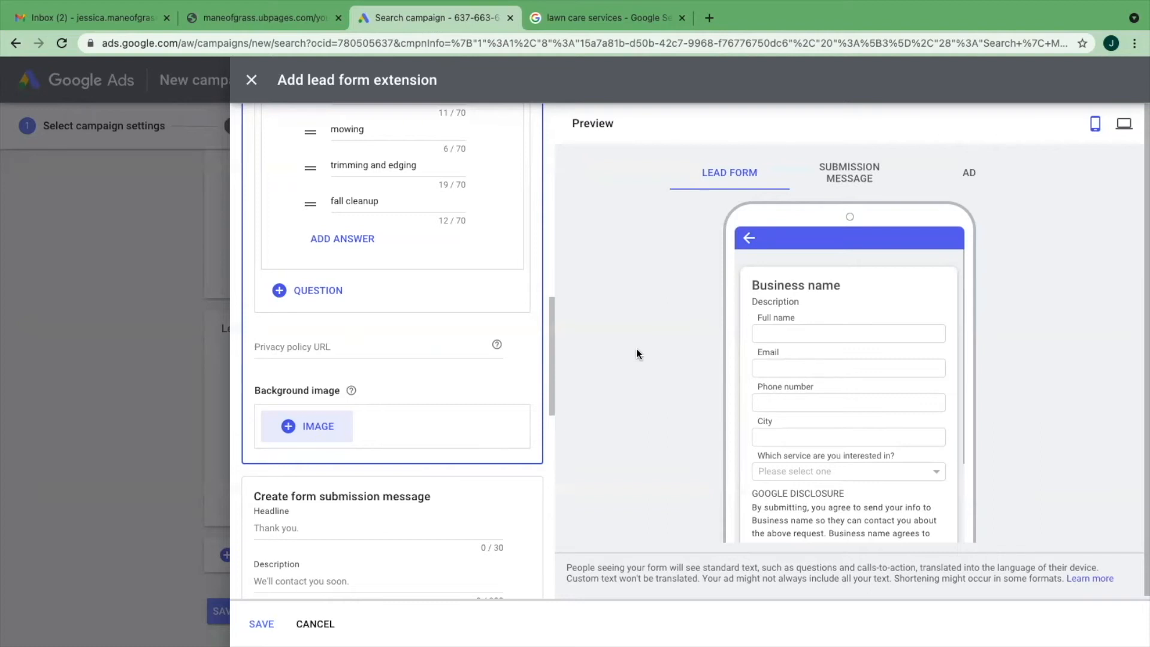
left_click(308, 426)
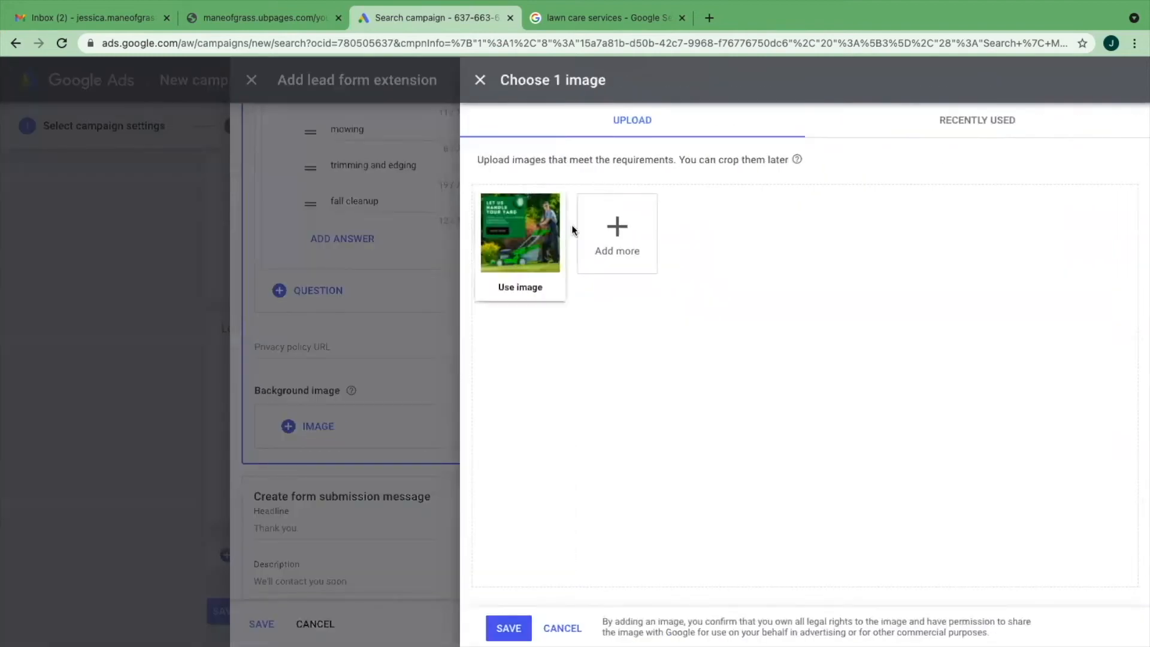
left_click(617, 231)
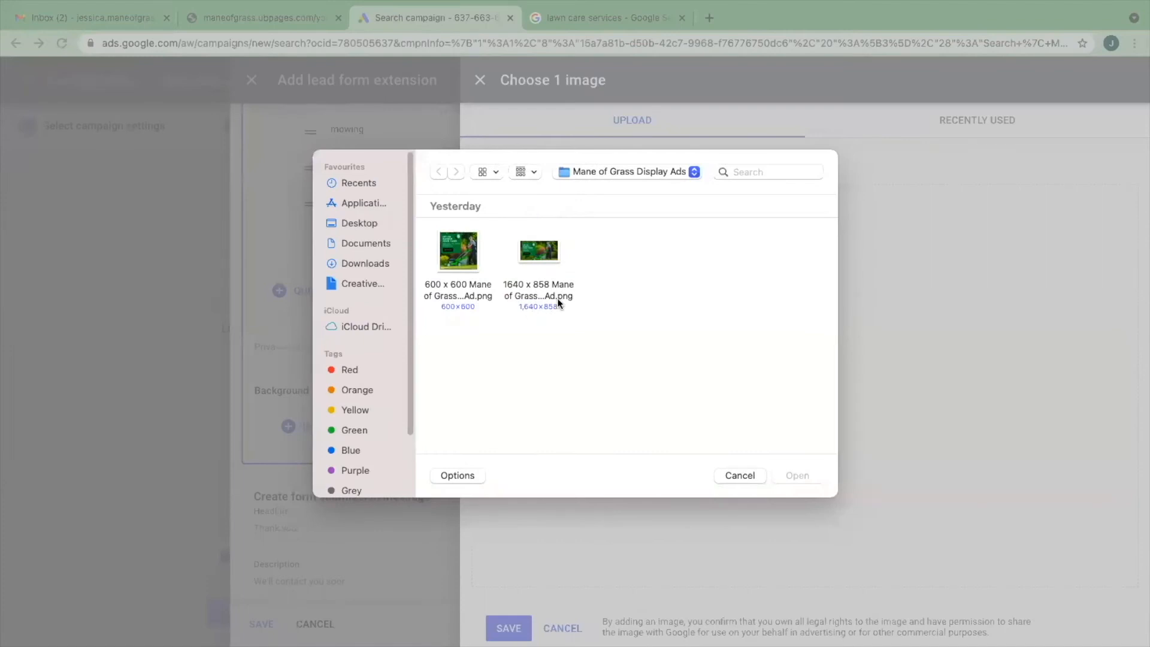
double_click(543, 253)
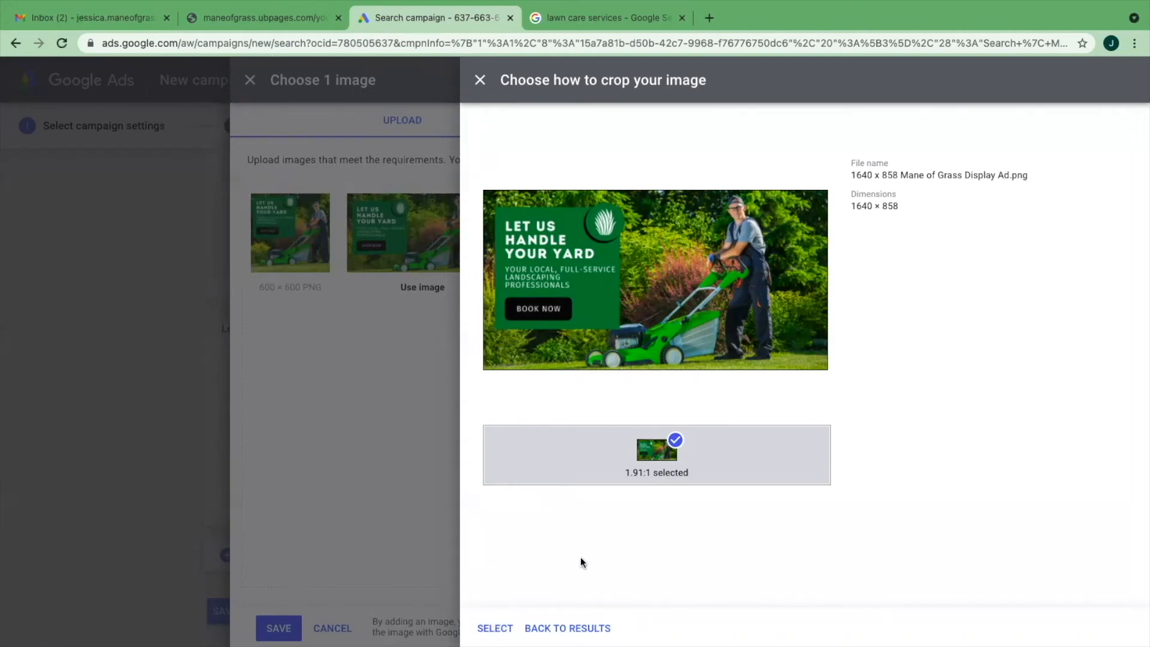
- Use the 1640 × 858 image with the 1.91:1 crop, save it as the form's background and check the form preview
left_click(578, 629)
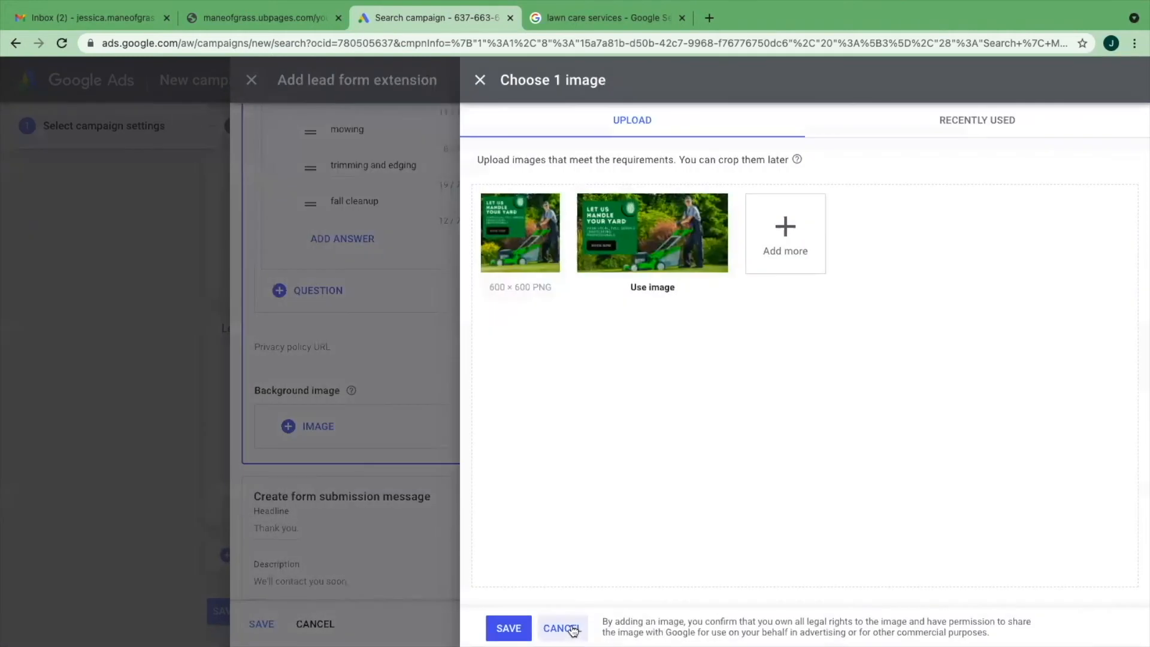
left_click(656, 288)
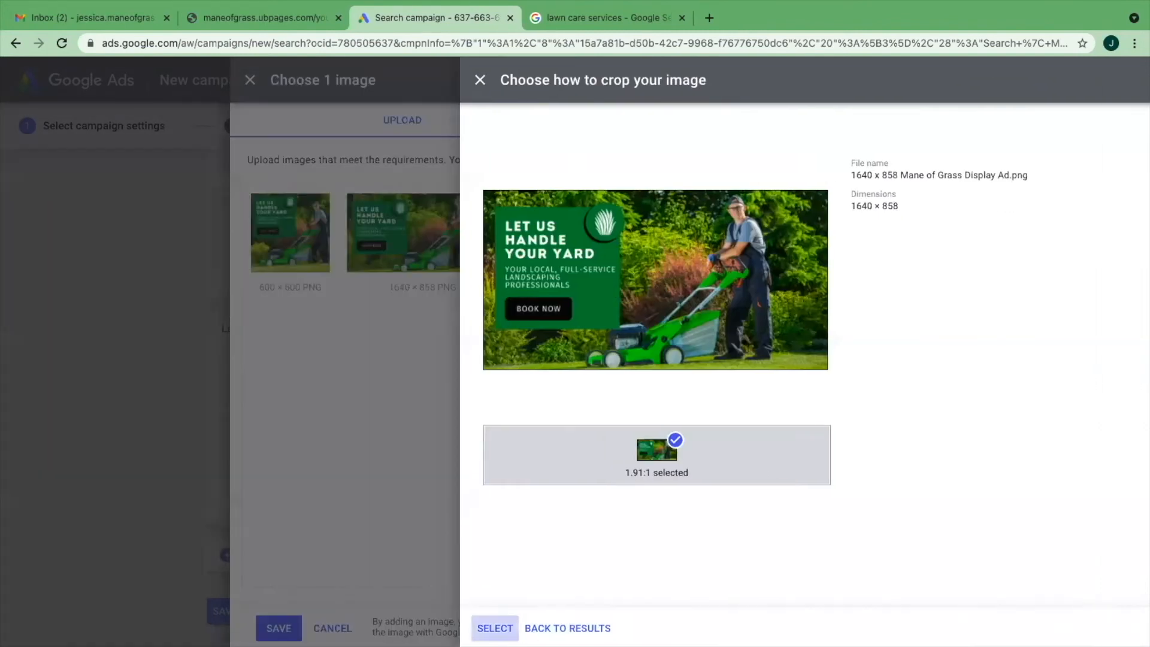
left_click(495, 627)
left_click(506, 628)
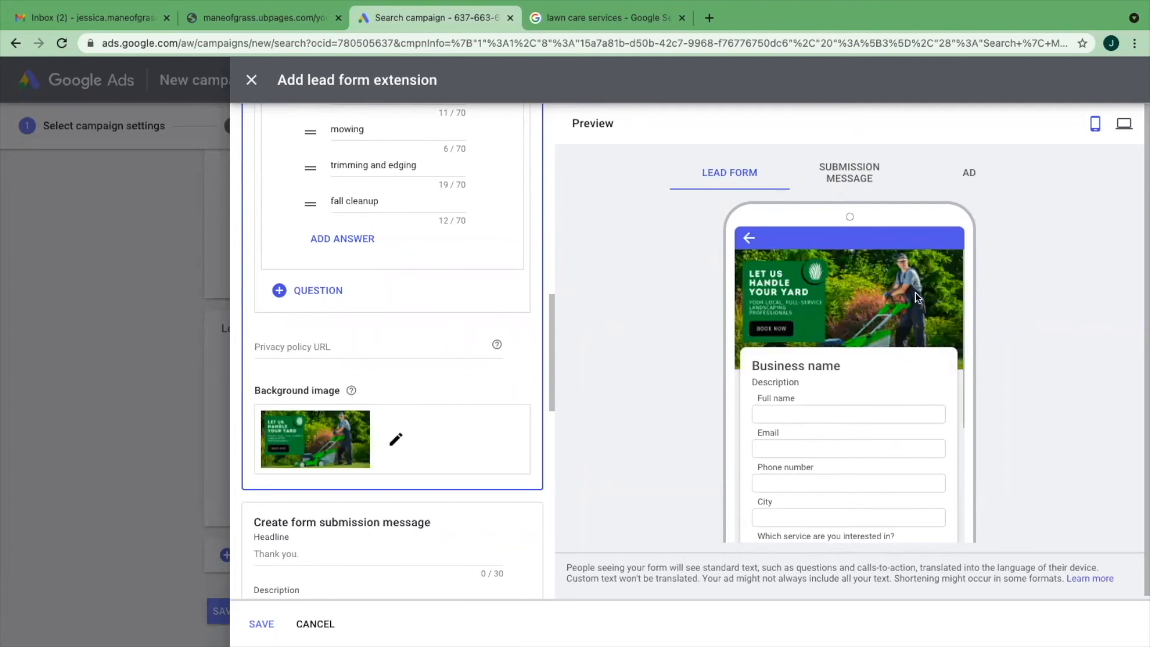
scroll(915, 292, "down", 2)
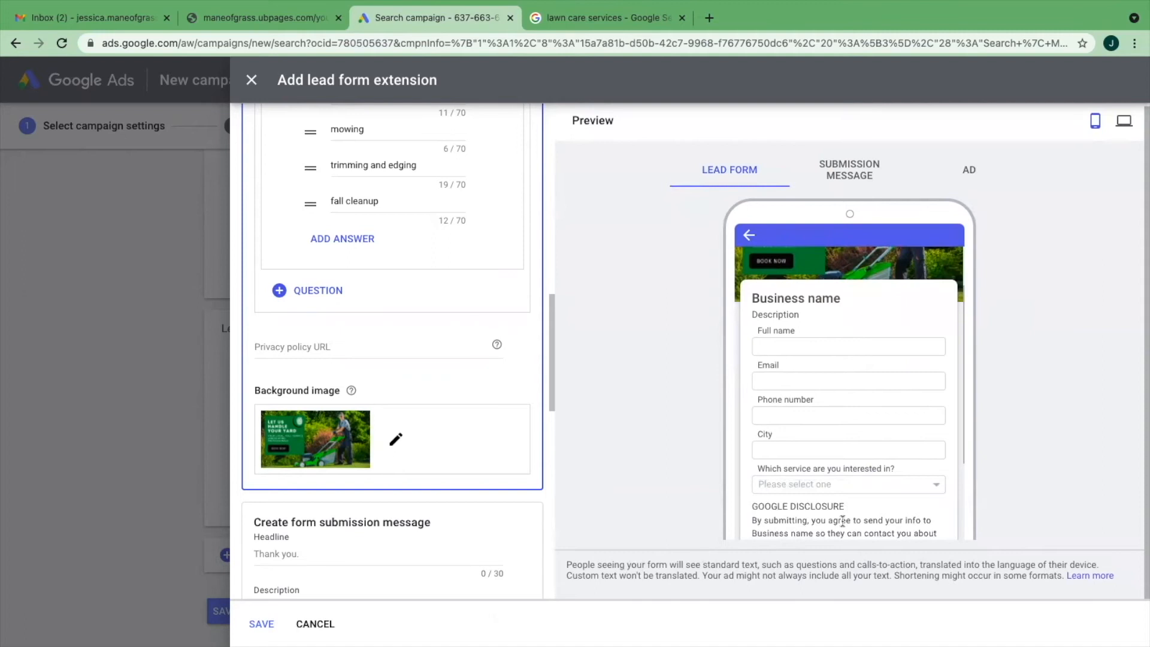
scroll(851, 516, "down", 2)
scroll(777, 512, "down", 2)
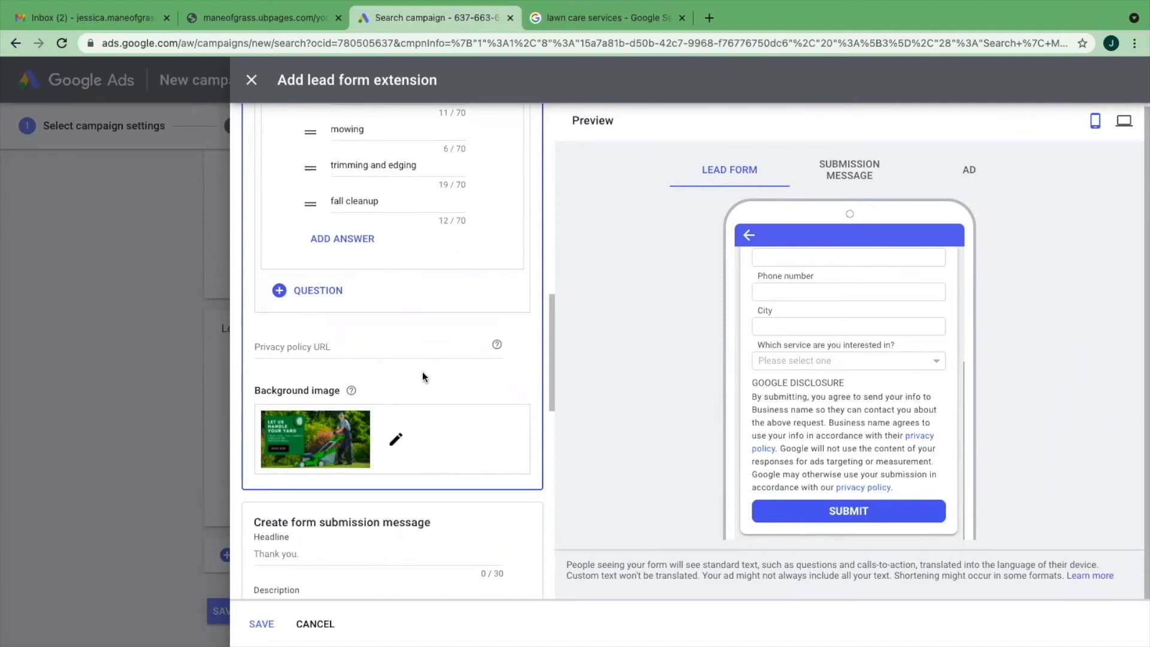
- Preview the form submission message, set its call-to-action to "Learn more" and open its call-to-action URL for editing
scroll(422, 374, "down", 2)
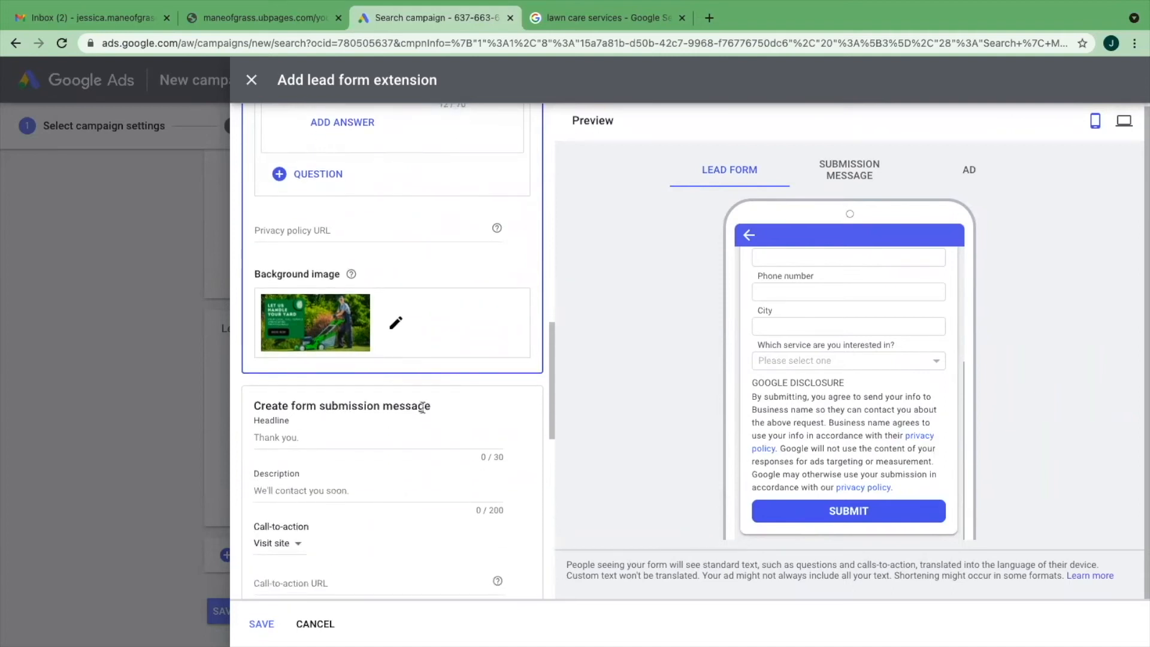
scroll(422, 407, "down", 2)
left_click(845, 178)
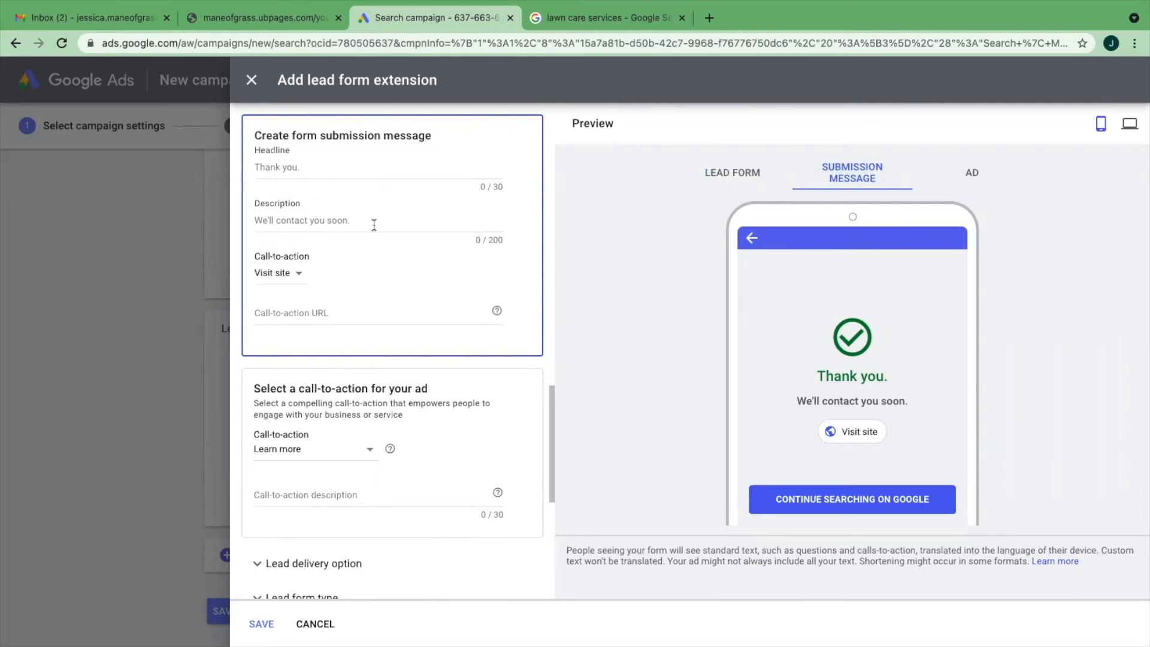
left_click(291, 273)
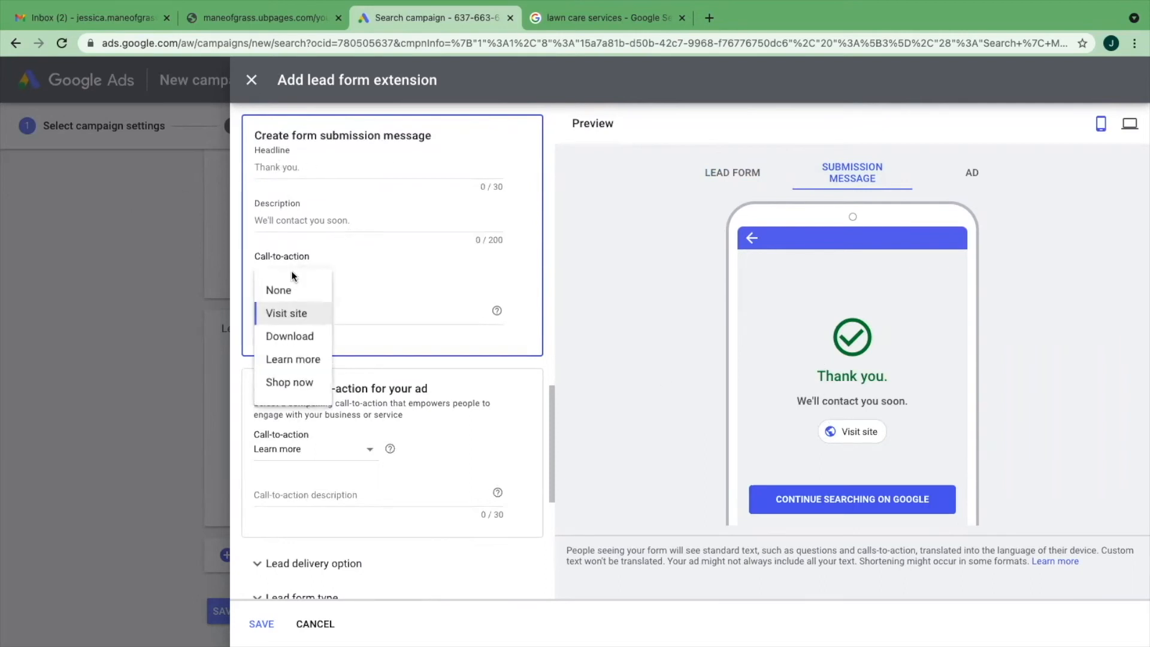
left_click(288, 360)
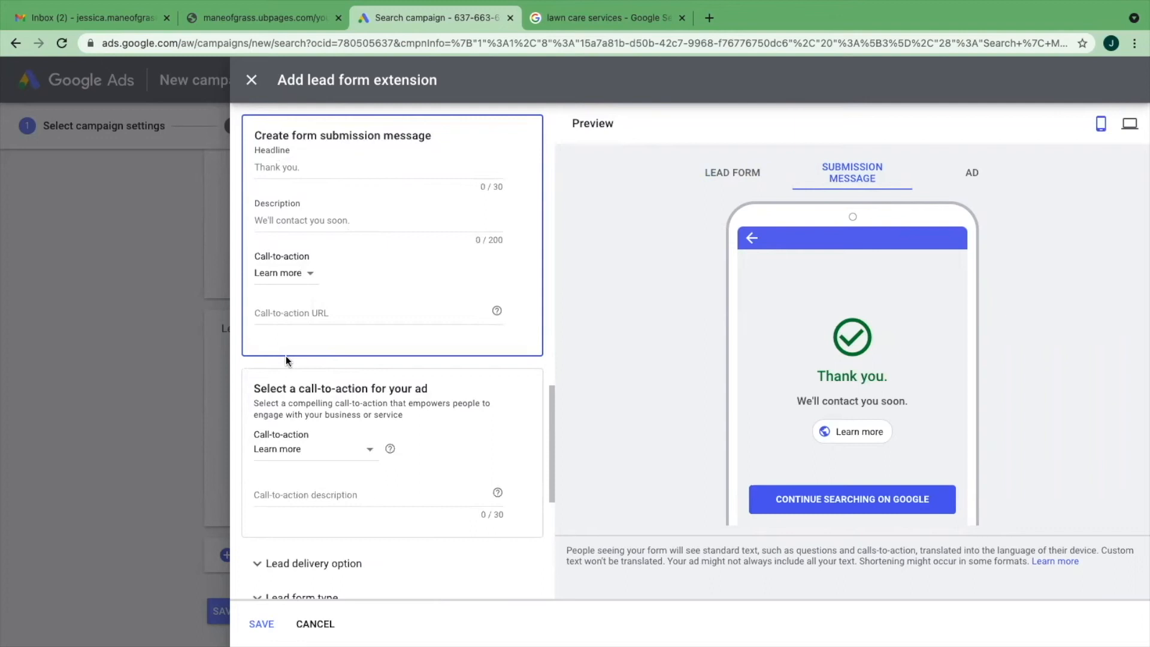
left_click(281, 312)
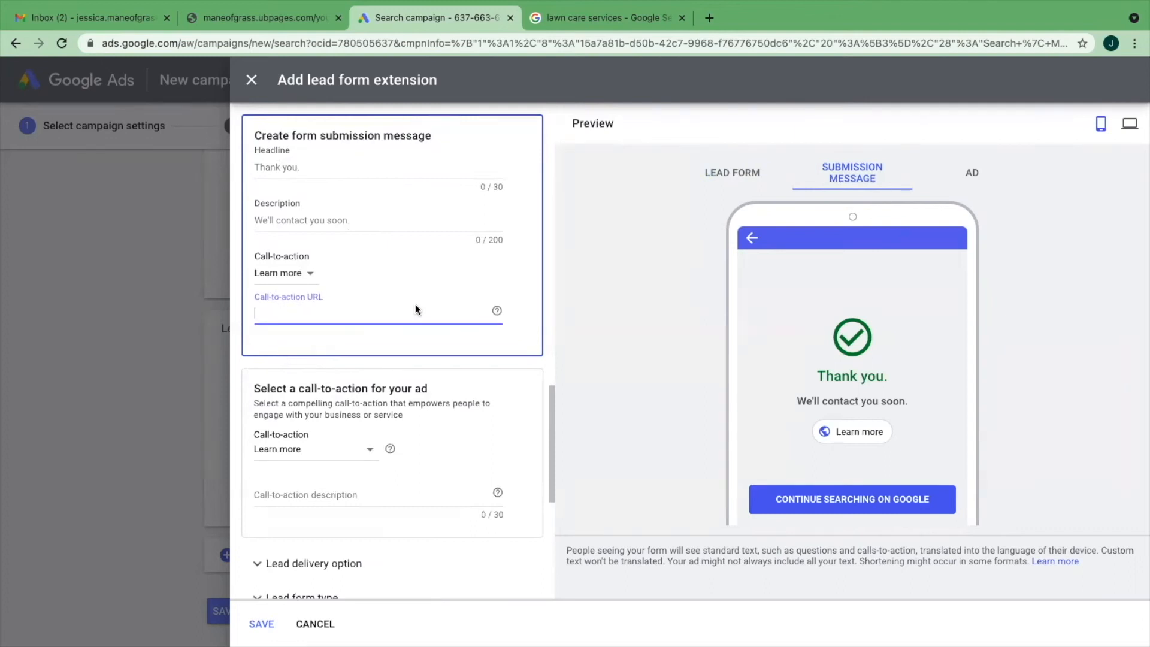
- Copy Headline 3, "Afforadble Lawn Care Near You", from the Ad Builder sheet as the lead form's headline and enter "Mane of Grass" as business name
scroll(415, 305, "down", 1)
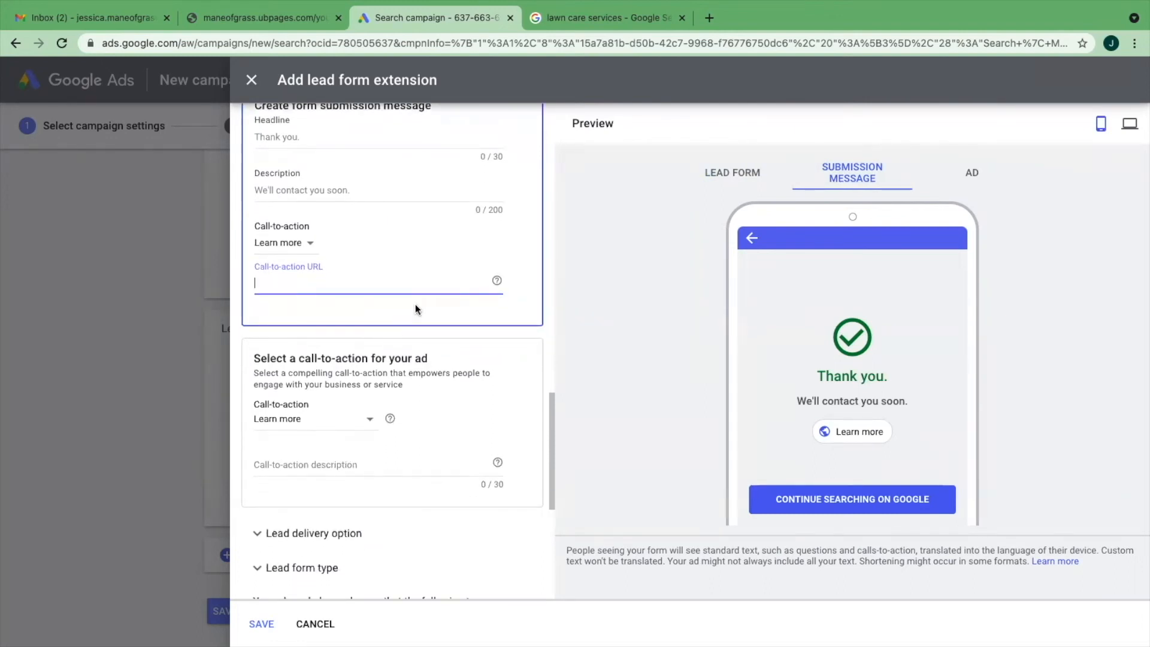
scroll(416, 303, "up", 15)
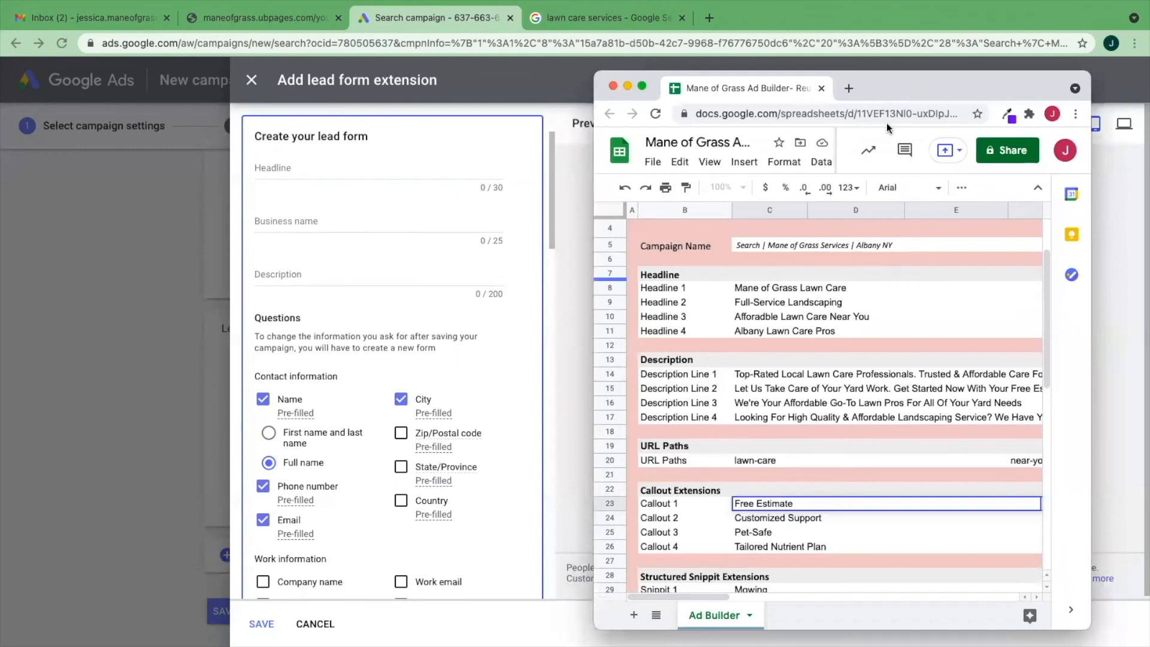
left_click(867, 313)
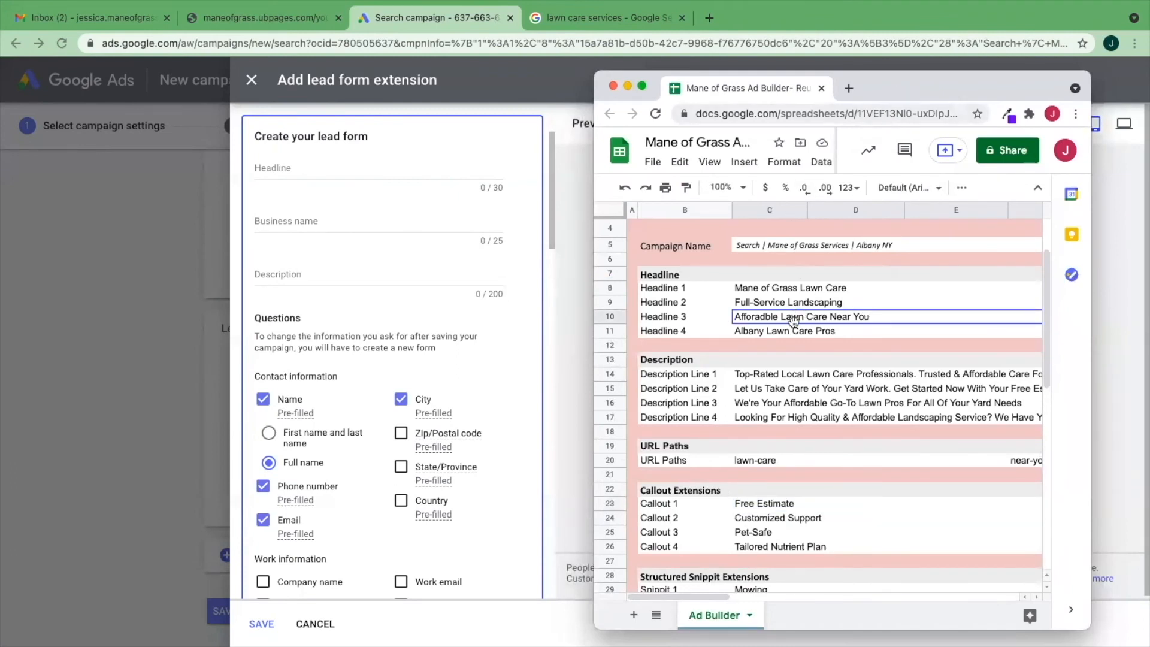
double_click(868, 316)
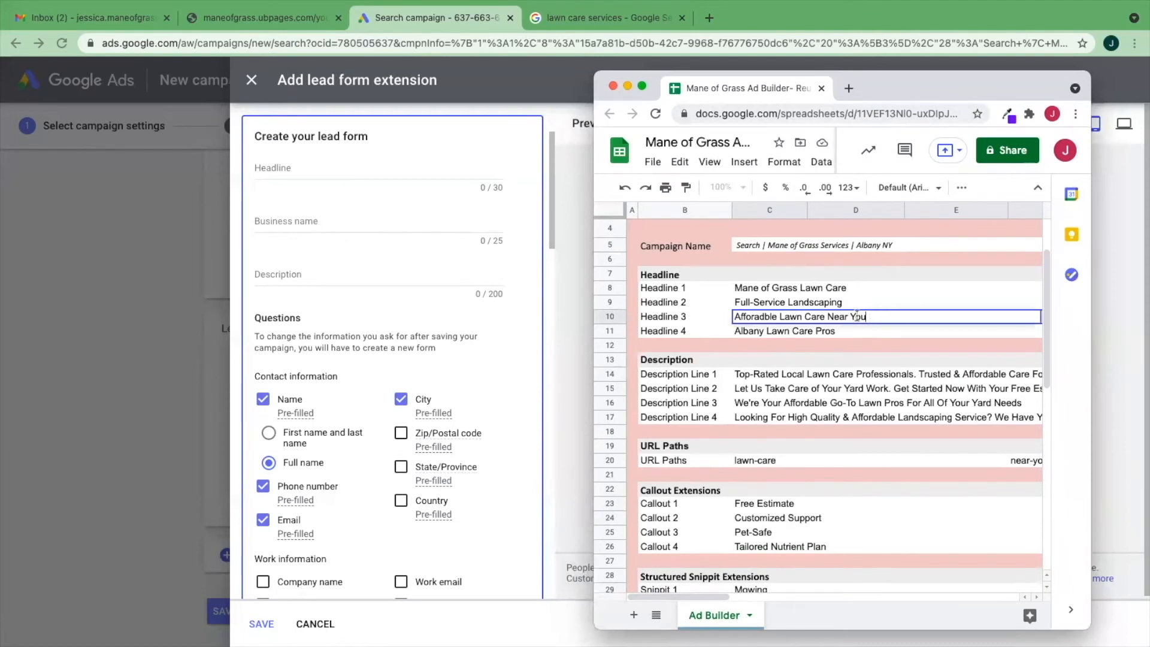
left_click_drag(857, 316, 728, 318)
key("ctrl+c")
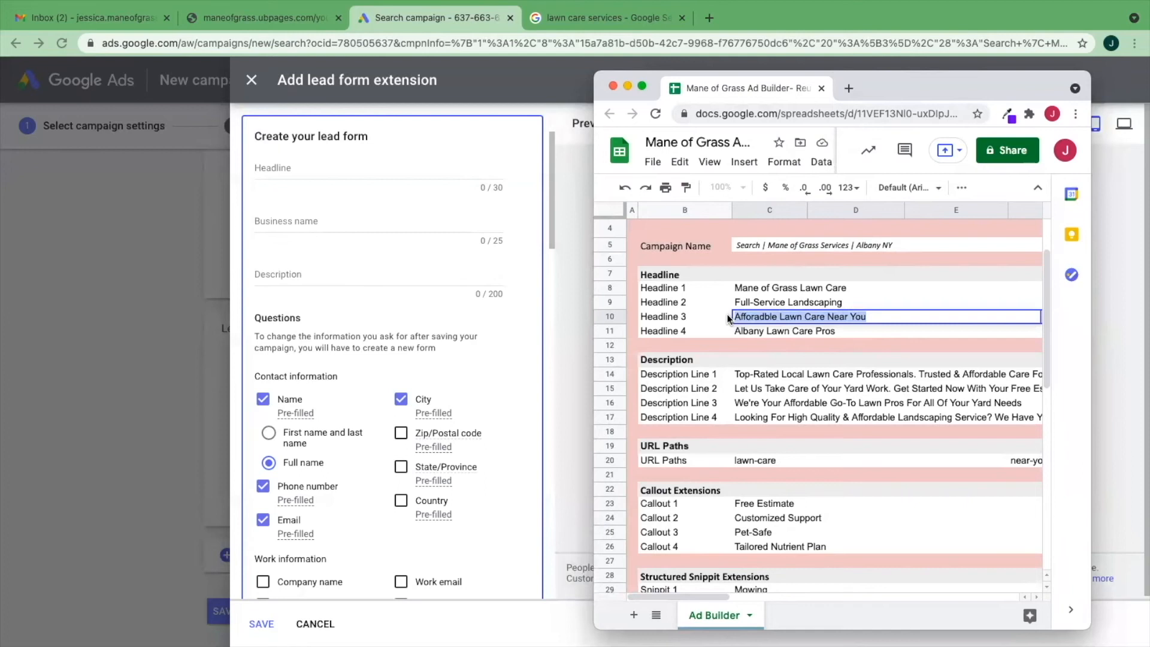
left_click(286, 167)
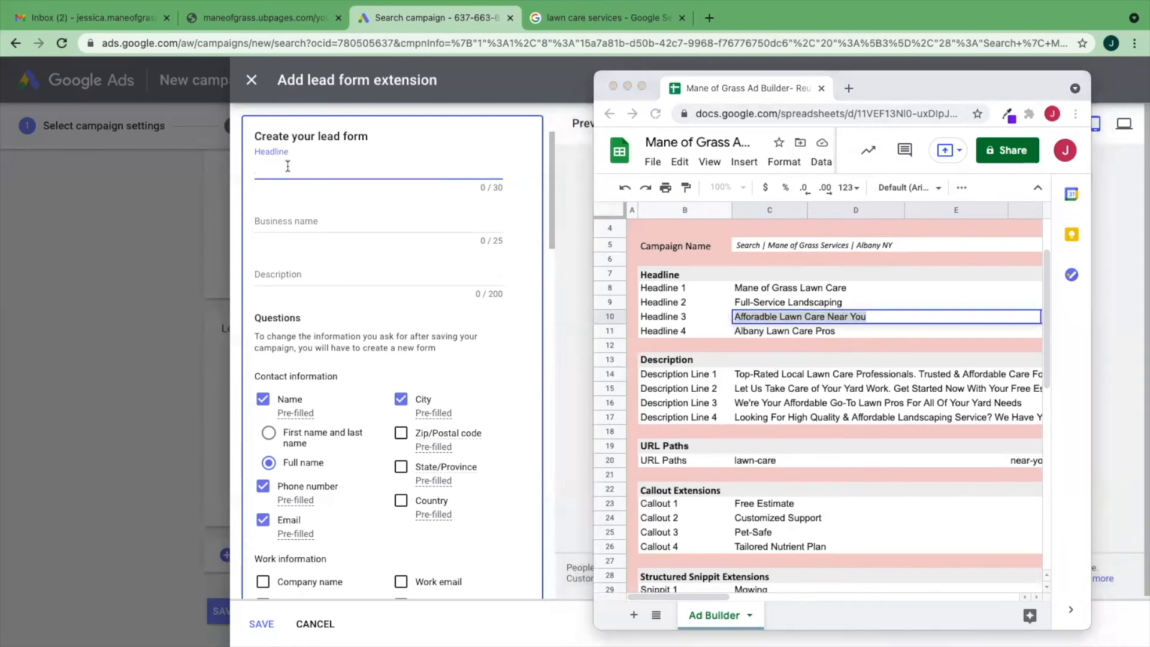
key("ctrl+v")
left_click(309, 219)
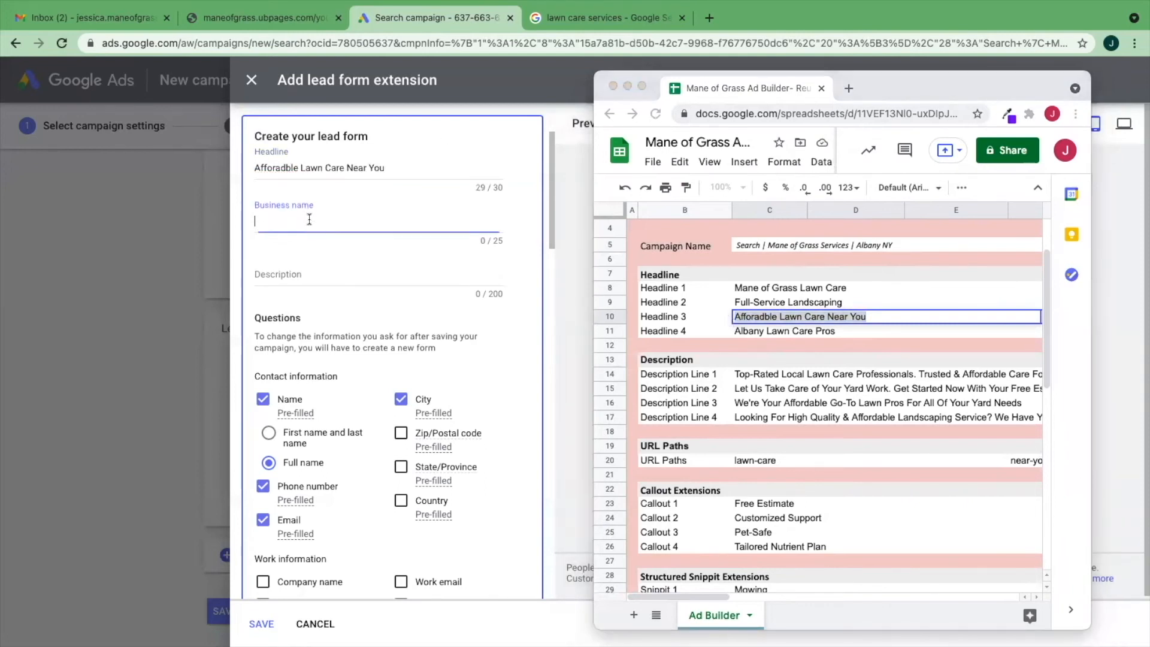
type("Mane of Grass")
- Copy Description Line 2, "Let Us Take Care of Your Yard Work. Get Started Now With Your Free Estimate", into the form's description and end it with a period
left_click(804, 389)
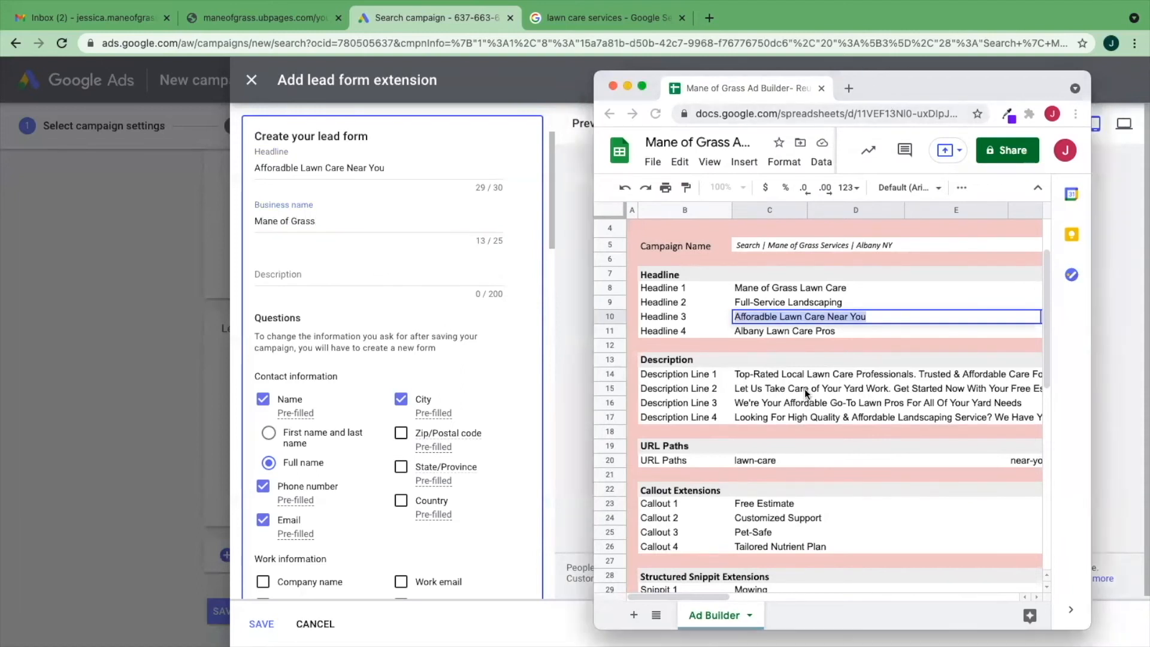
left_click(746, 386)
double_click(745, 387)
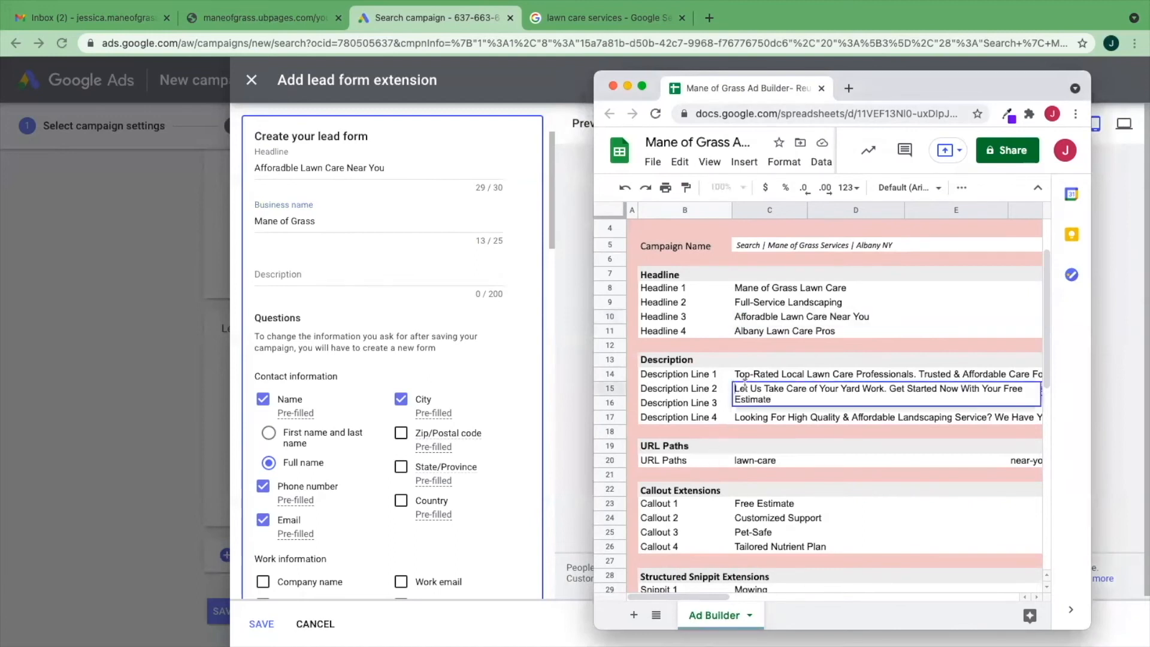
left_click_drag(745, 387, 778, 399)
key("super+c")
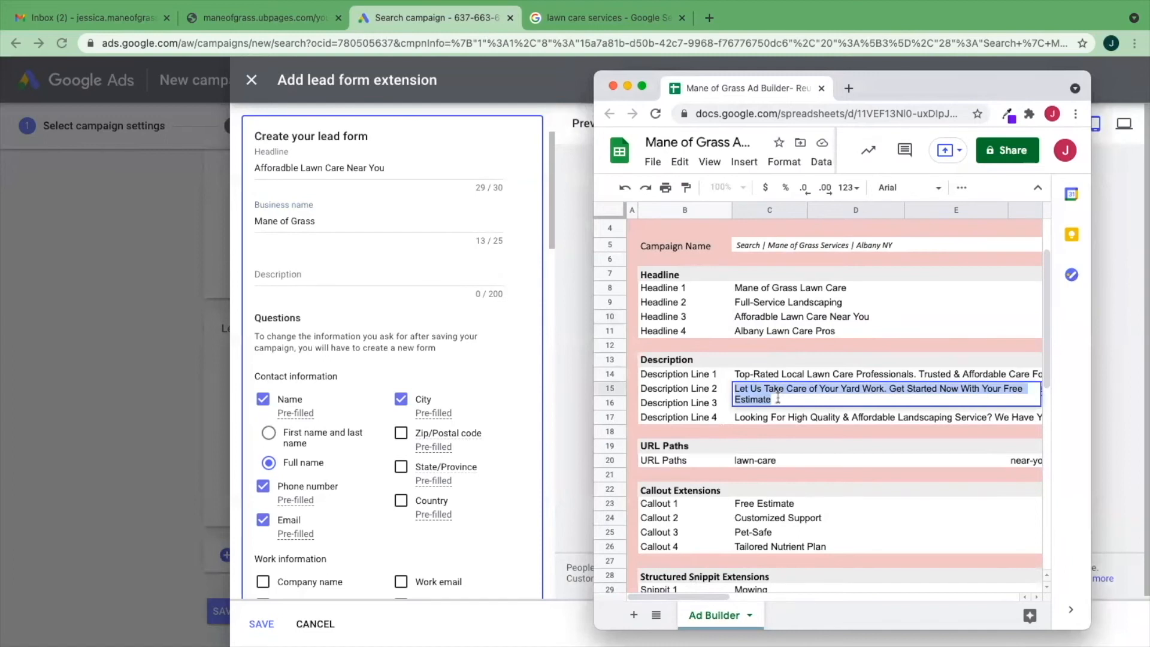
left_click(363, 273)
left_click(362, 272)
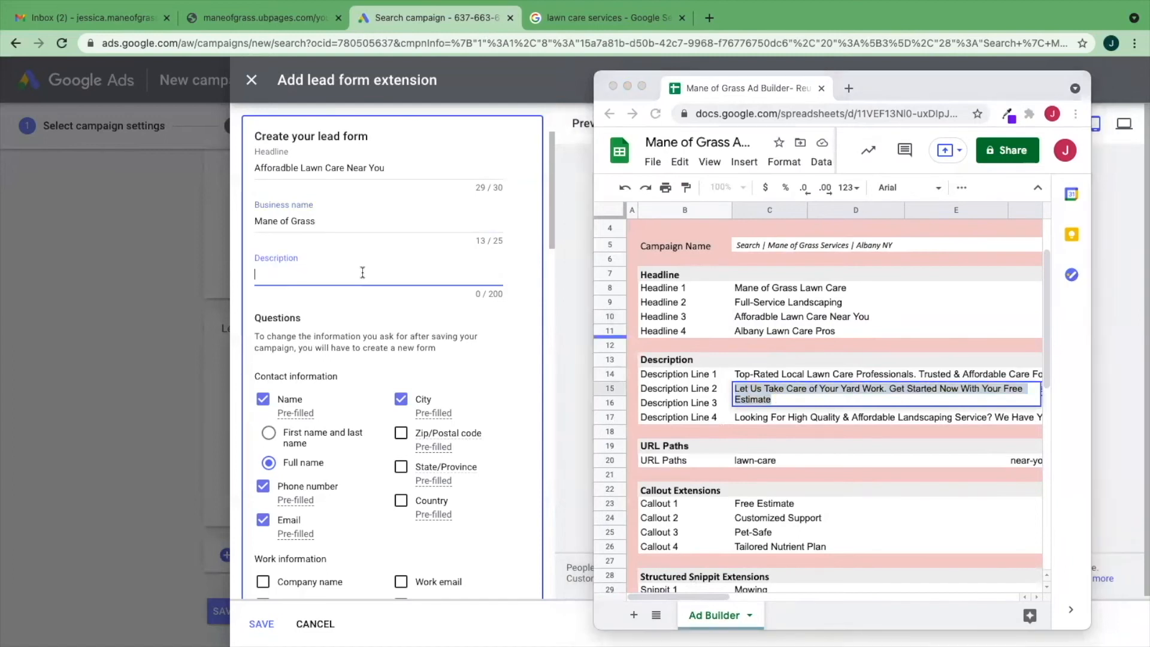
key("super+v")
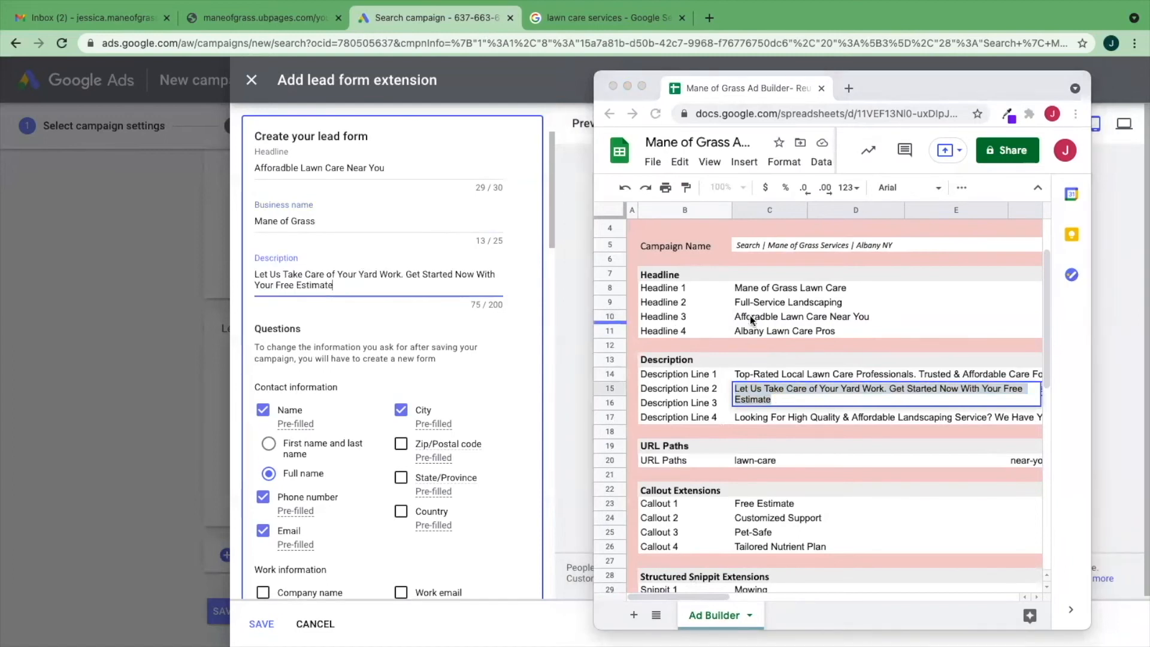
type(".")
- Append Description Line 1, "Top-Rated Local Lawn Care Professionals. Trusted & Affordable Care For Your Lawn", to the form's description and put the spreadsheet window away
left_click(800, 396)
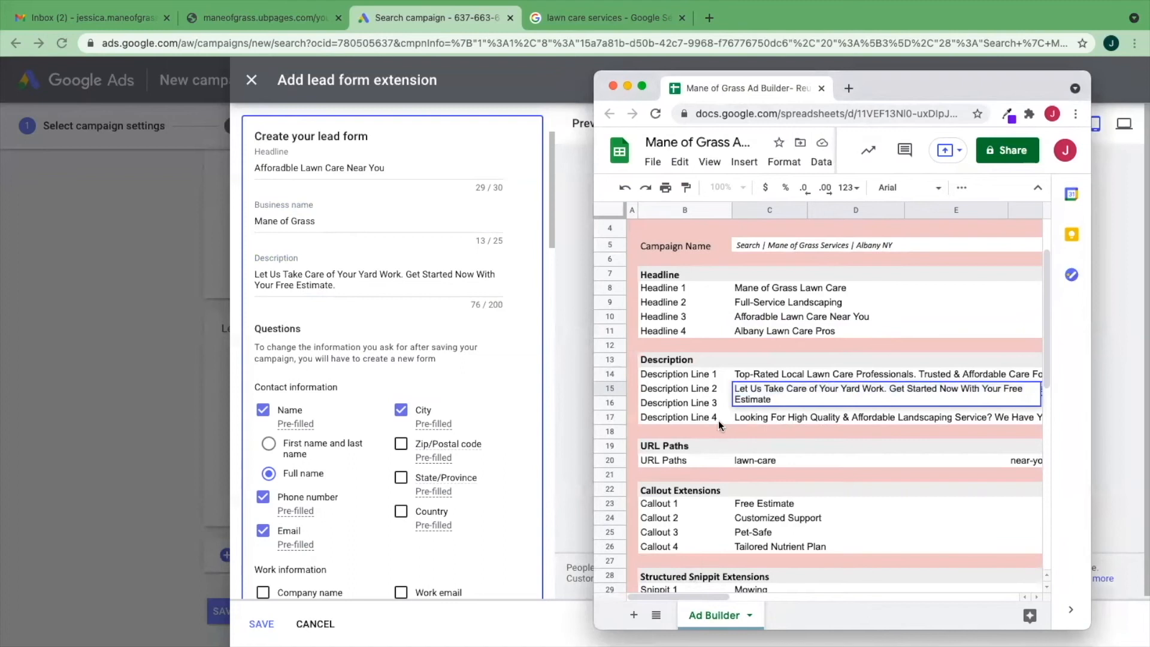
left_click(735, 370)
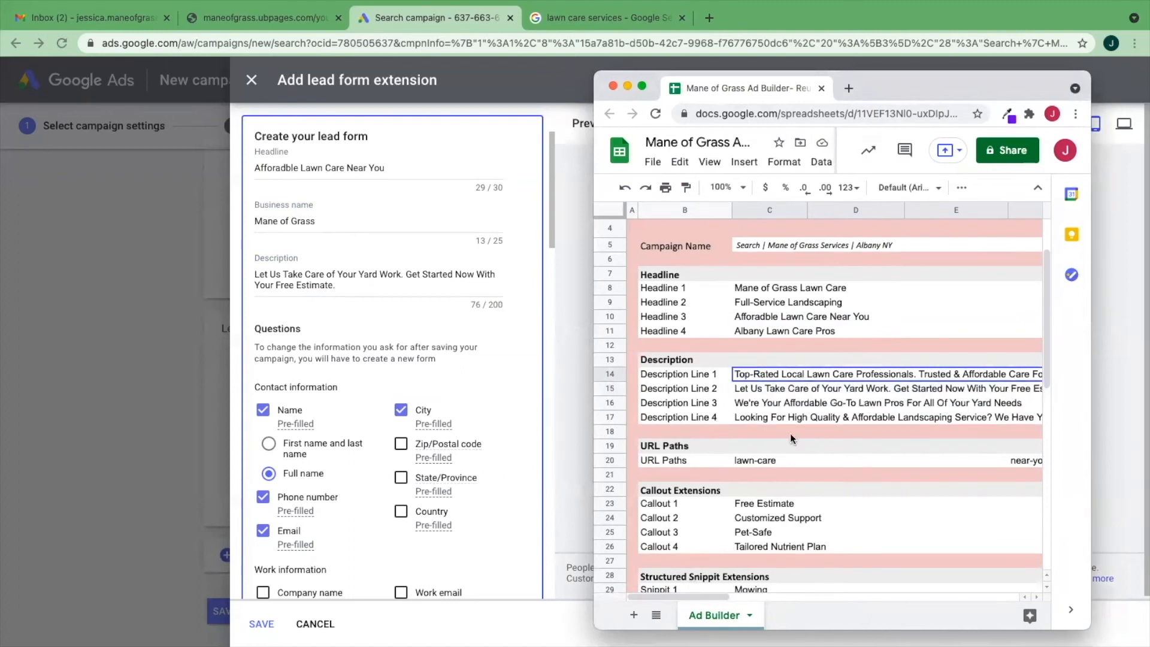
double_click(736, 375)
left_click_drag(737, 375, 798, 385)
key("super+c")
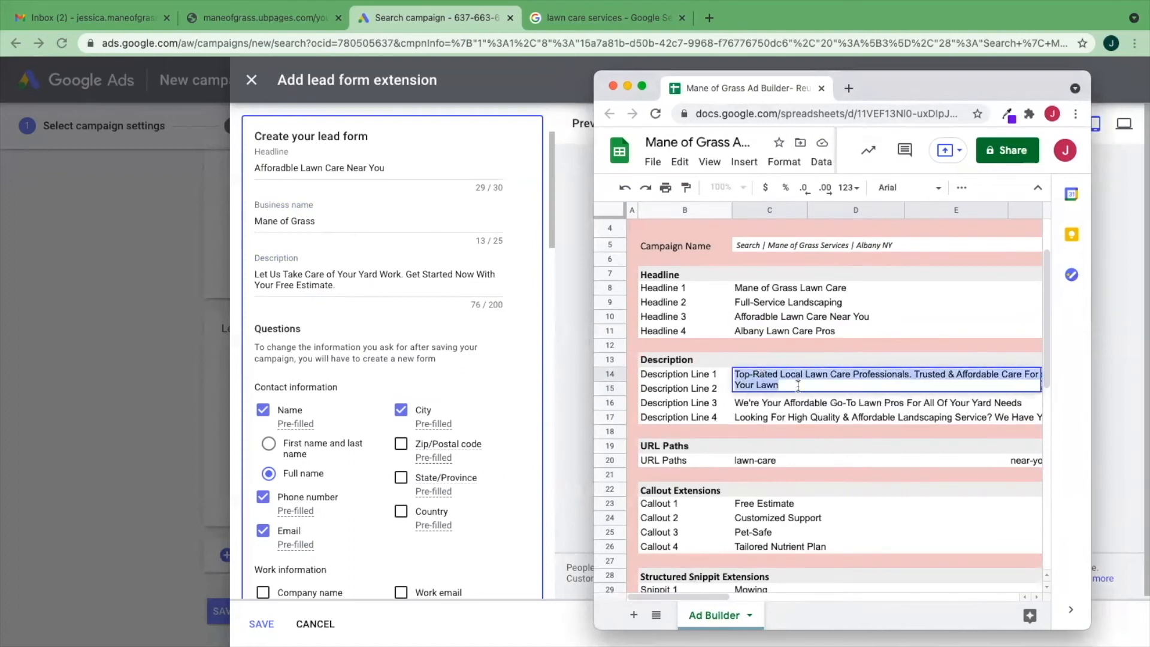
left_click(399, 285)
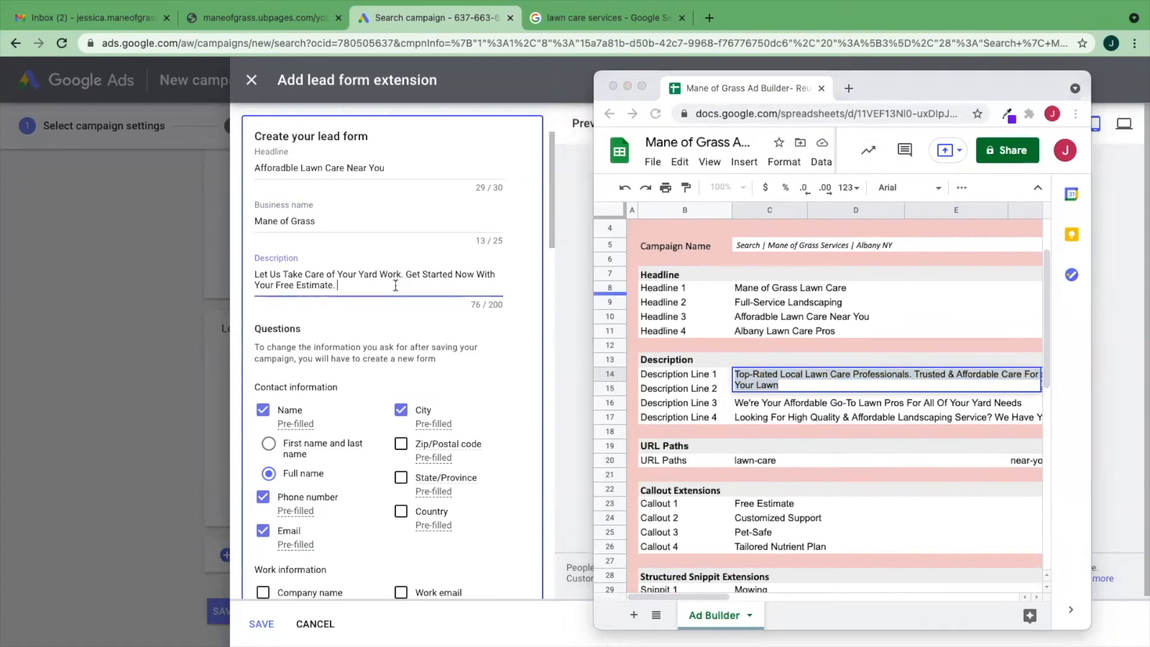
key("super+v")
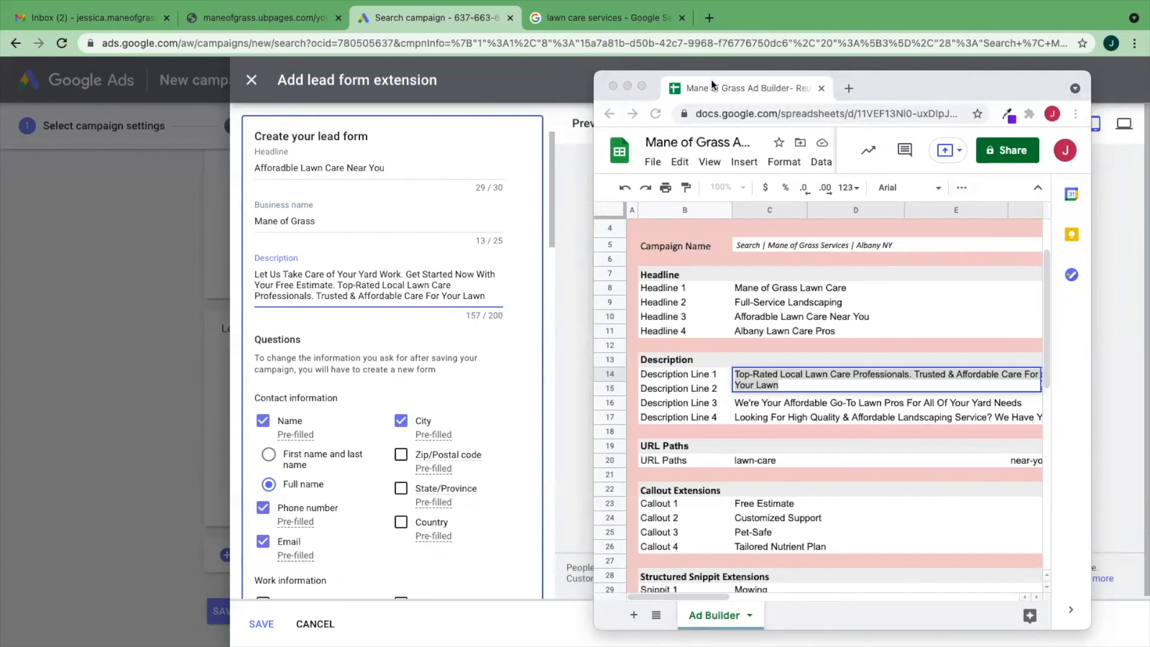
left_click(626, 86)
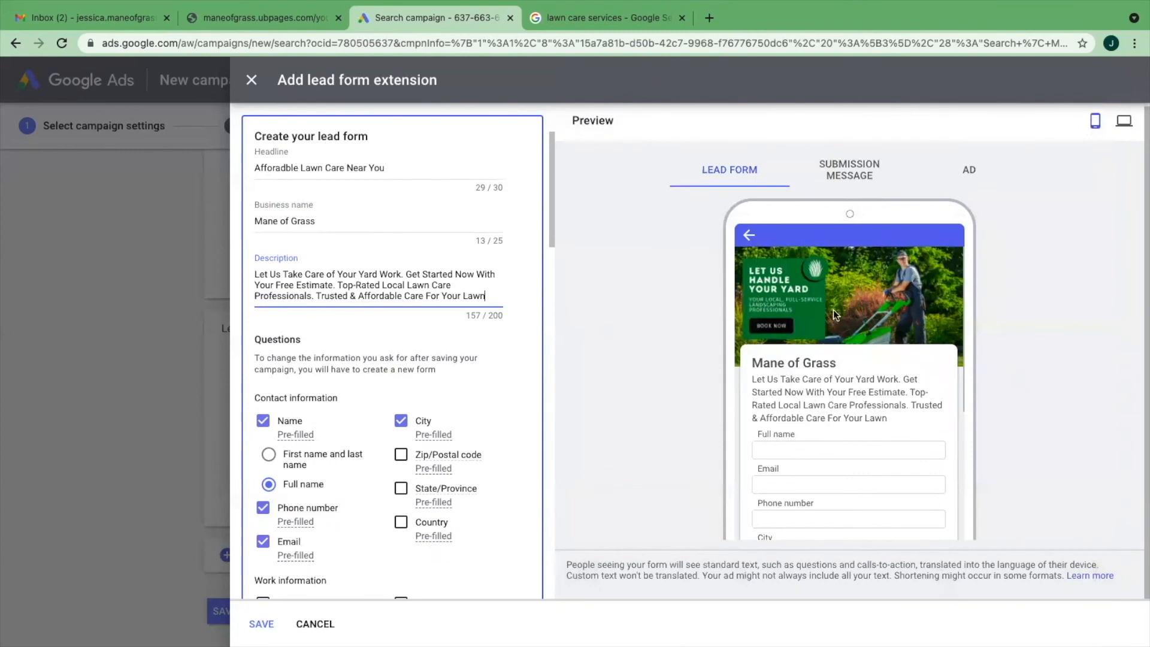
- Look over the remaining lead form settings and try to save the form, accepting the Terms of Service
scroll(833, 310, "down", 3)
scroll(505, 323, "down", 5)
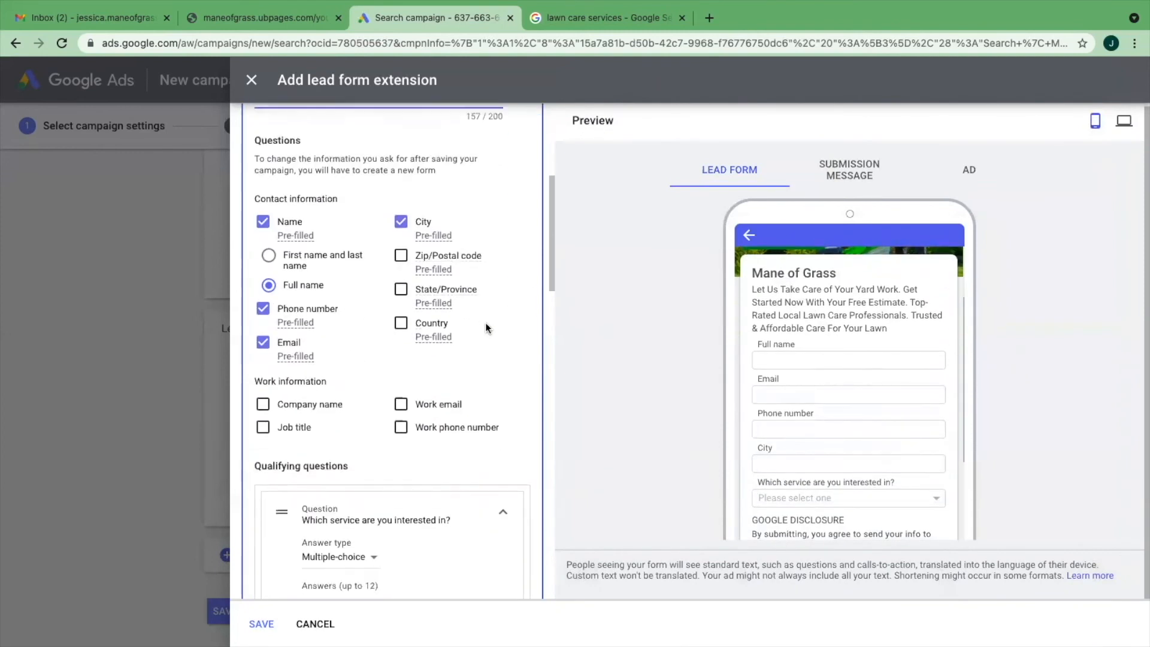
scroll(487, 327, "down", 10)
scroll(486, 327, "down", 3)
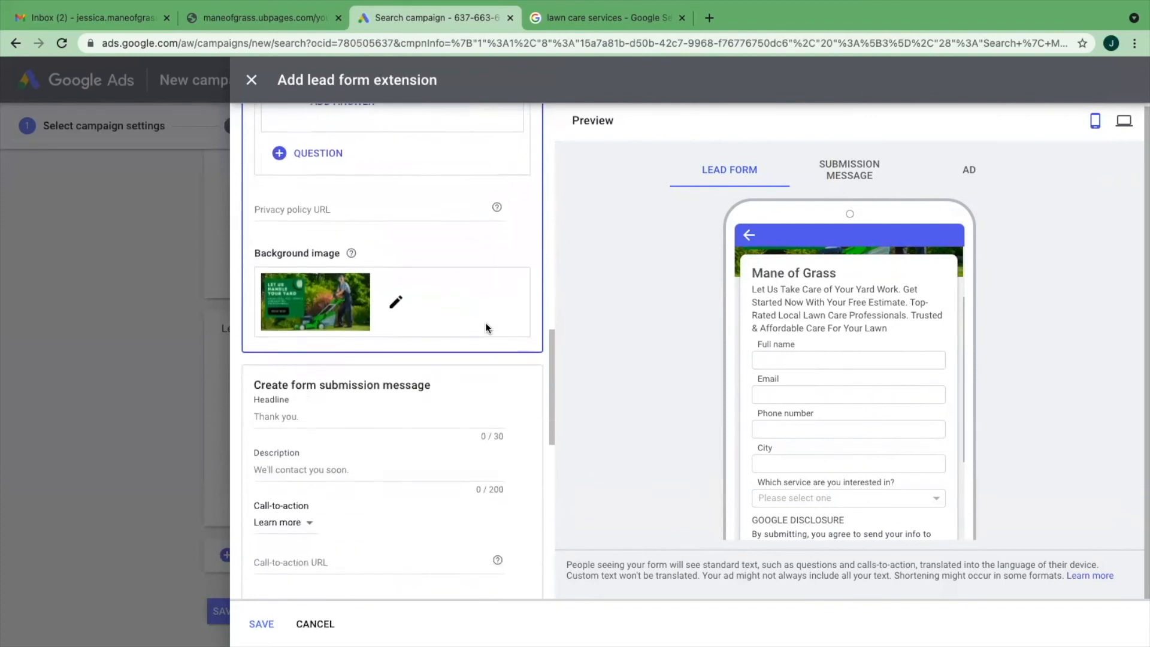
scroll(486, 327, "down", 4)
scroll(486, 327, "down", 3)
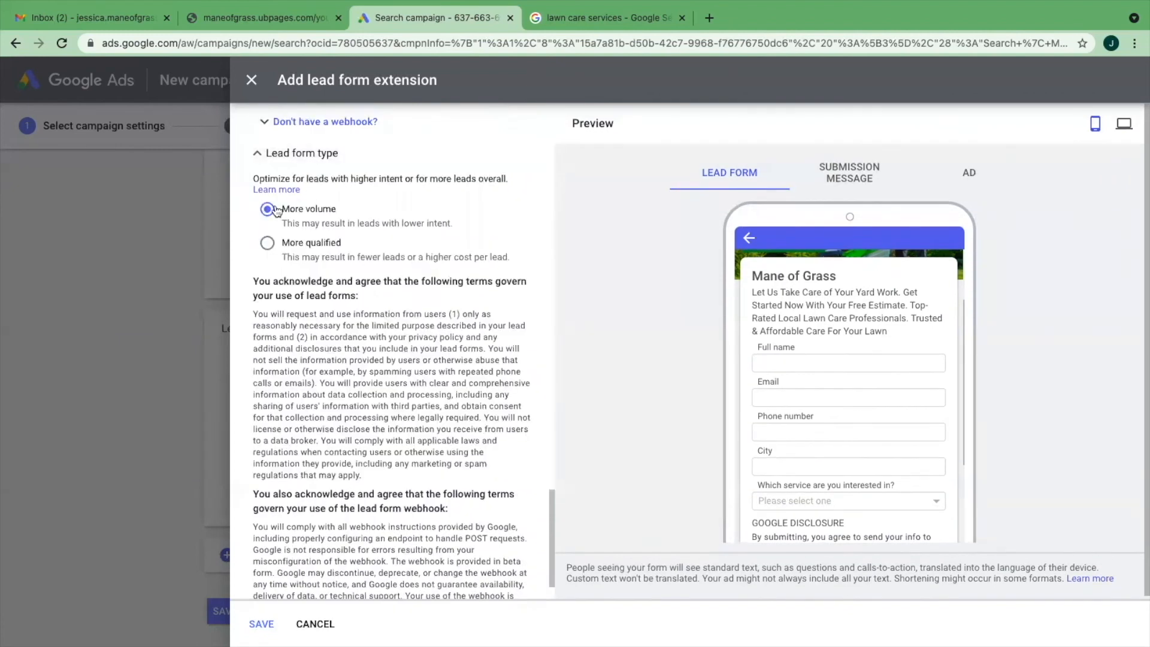
scroll(393, 281, "down", 1)
left_click(260, 623)
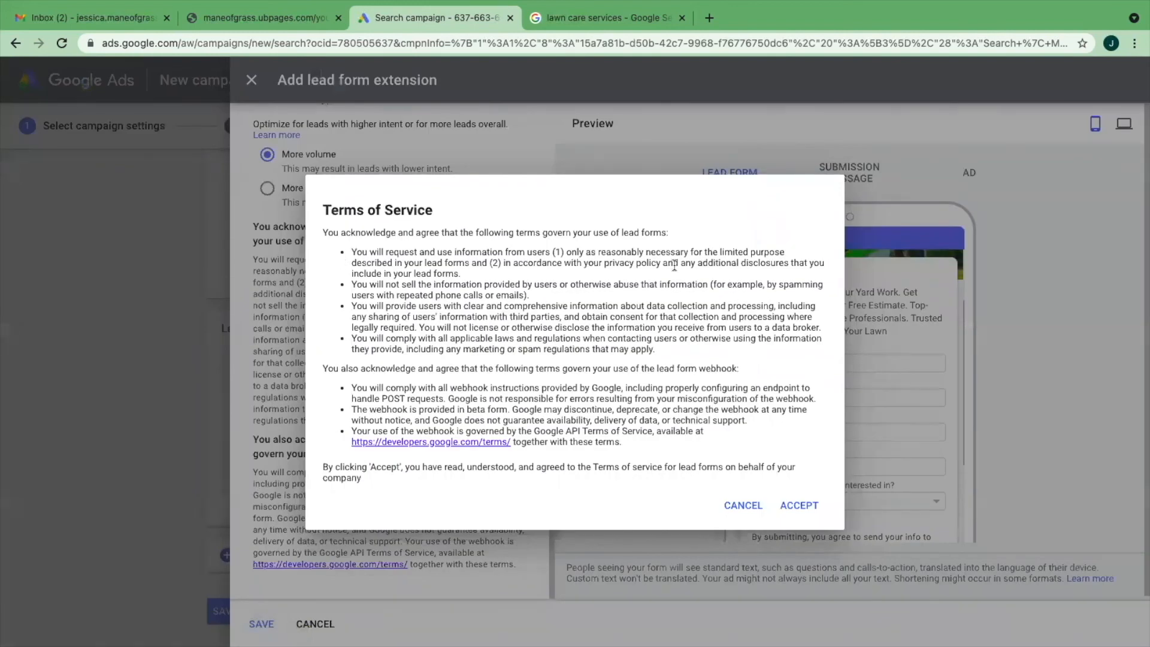
left_click(799, 505)
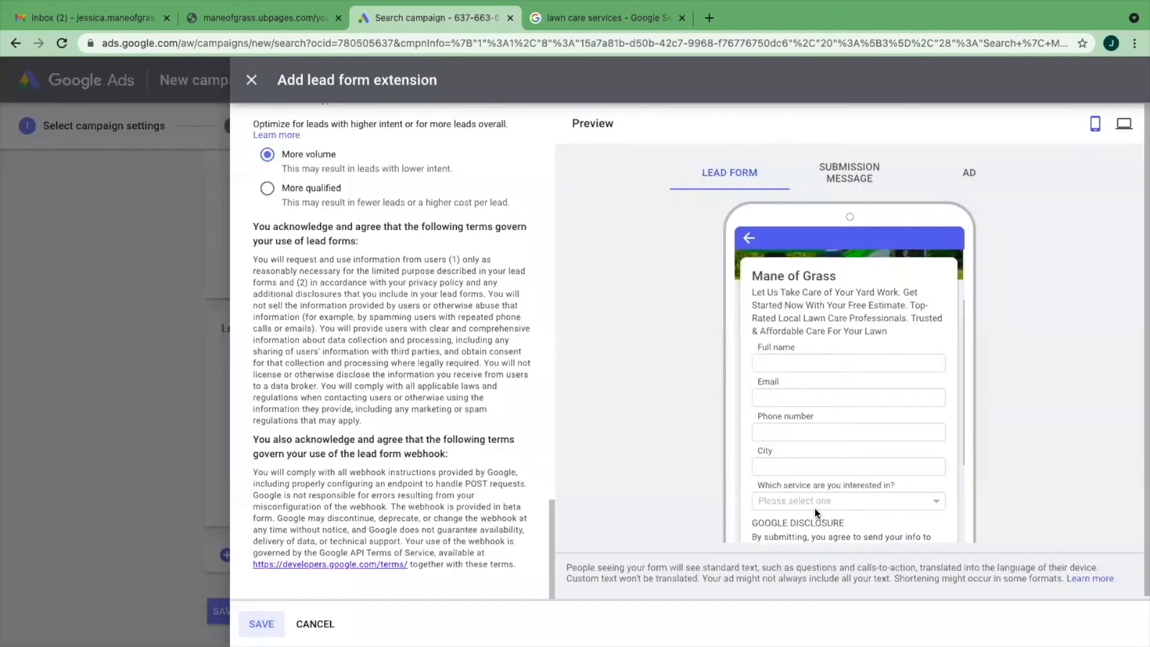
- Enter "Contact our pros to learn more" as the description of the ad's call-to-action
scroll(530, 450, "up", 10)
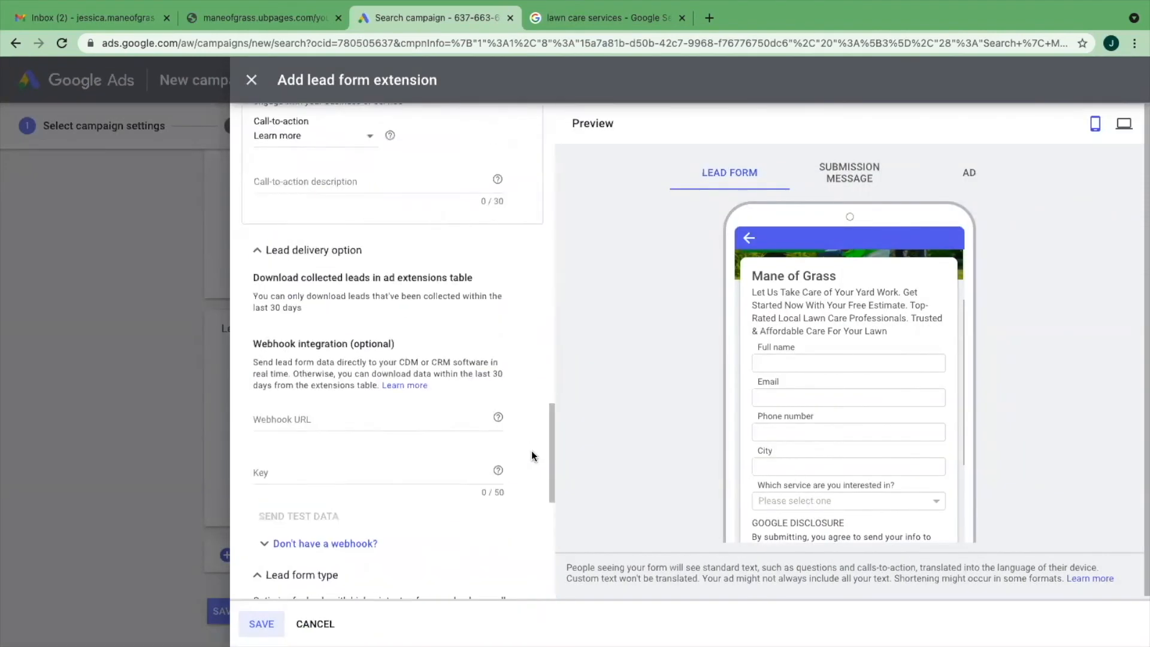
left_click(303, 258)
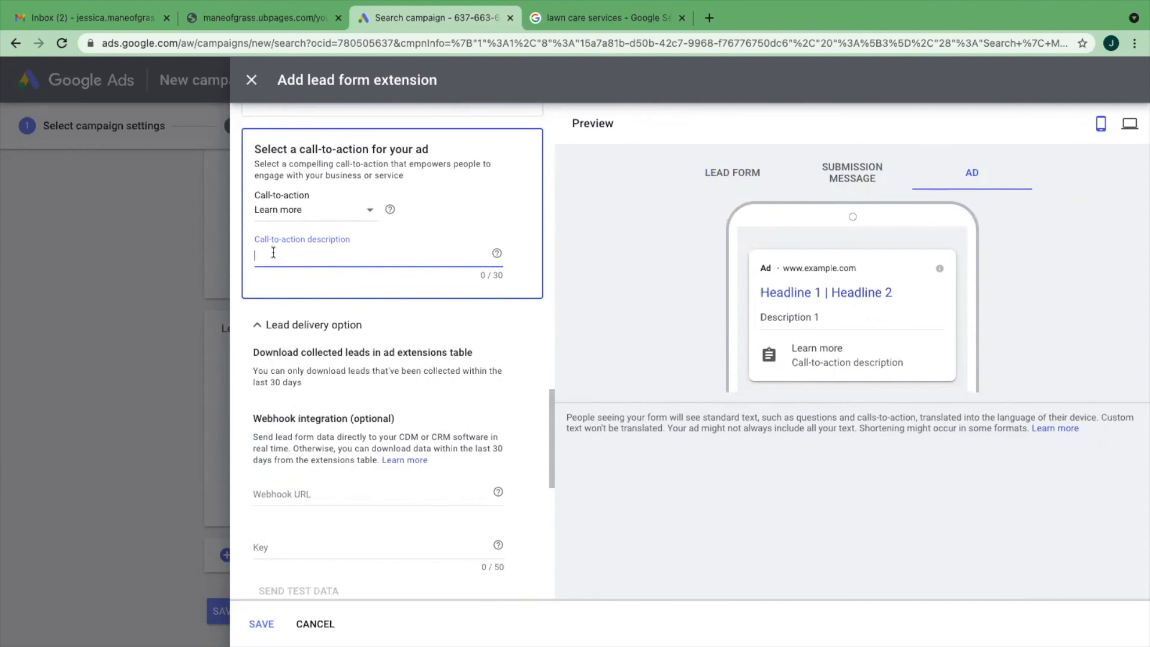
type("c")
key("BackSpace")
type("Contact our p")
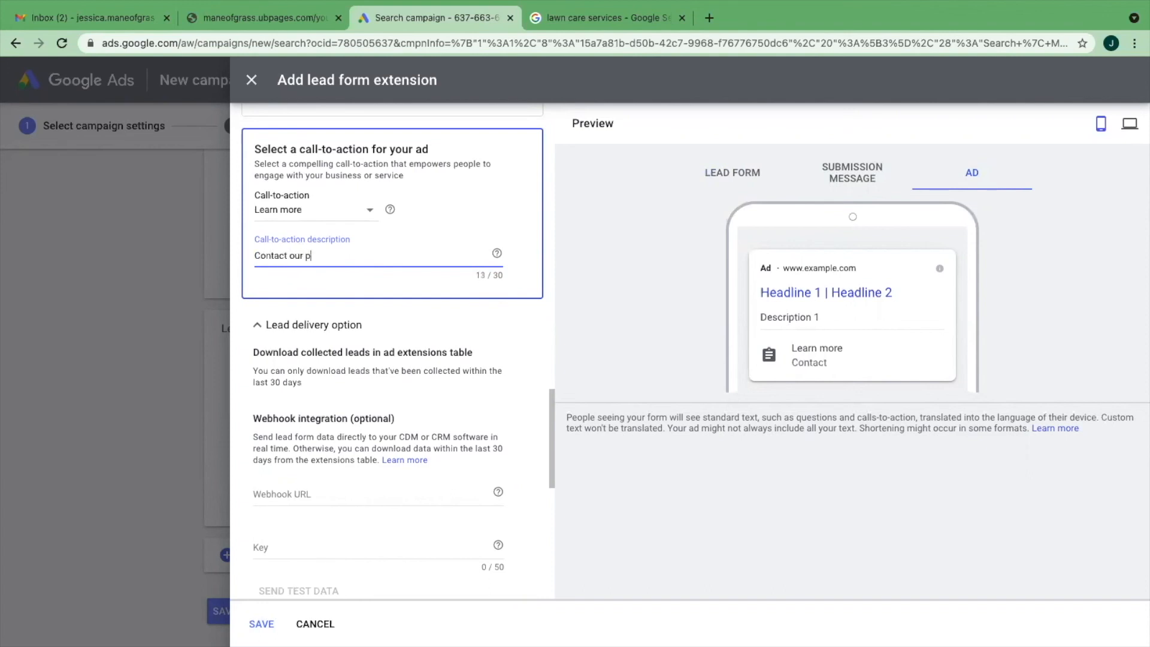
type("ros to learn more")
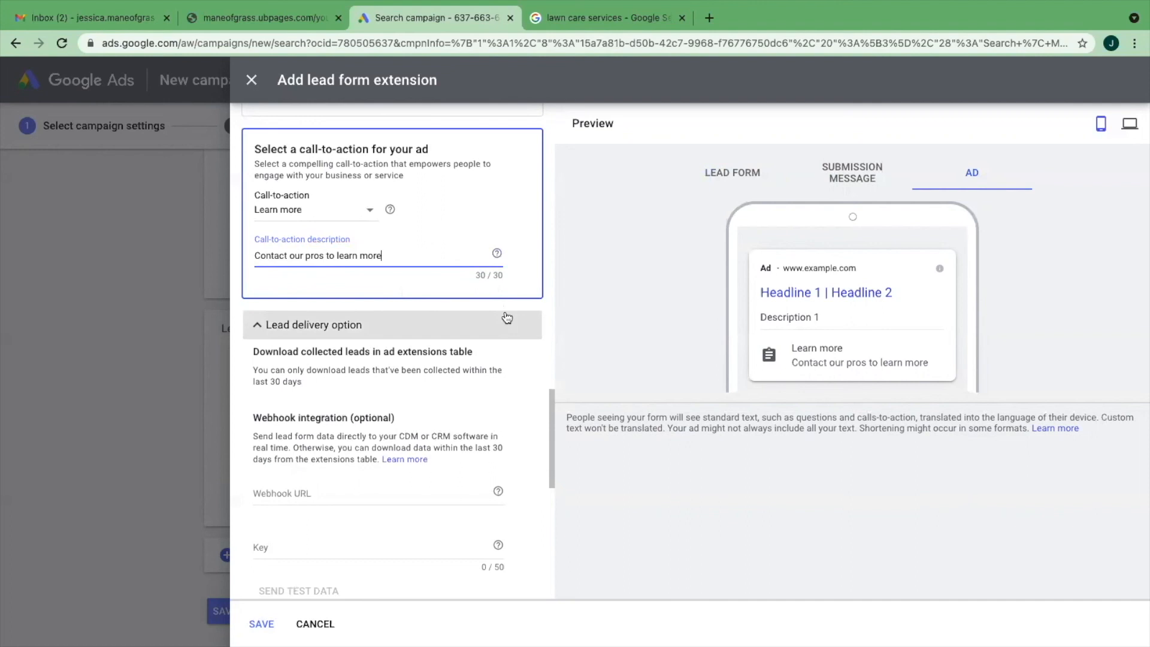
- Copy the landing page address maneofgrass.ubpages.com/your-local-grass-cutting-professionals/ from its browser tab into the submission message's call-to-action URL
scroll(507, 317, "up", 7)
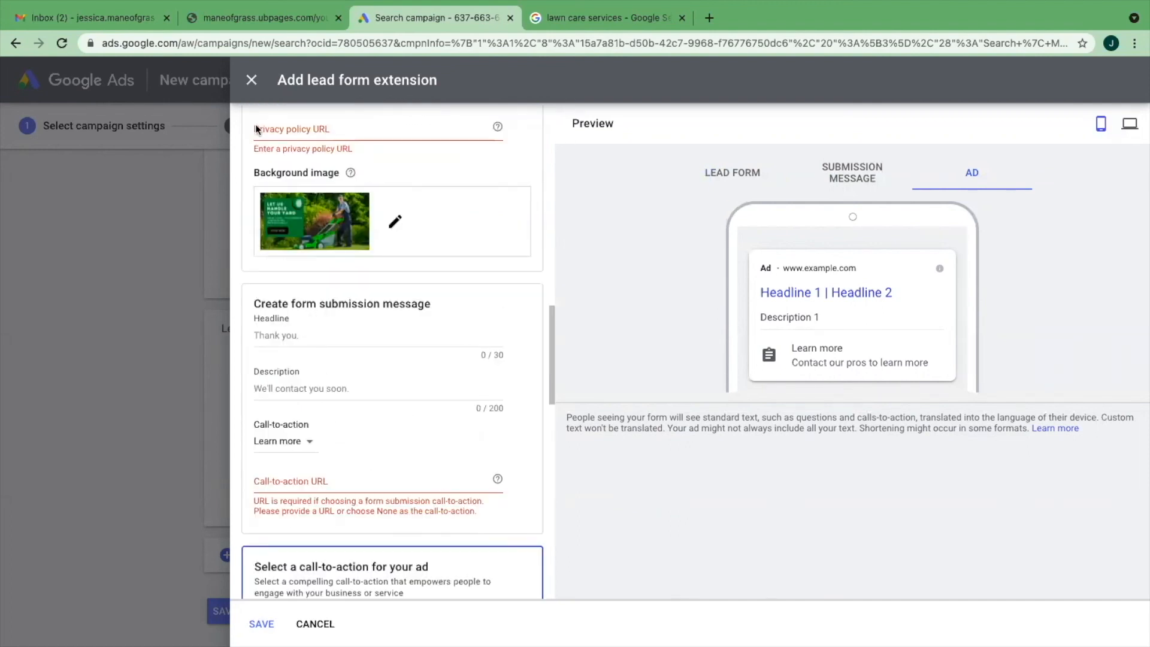
left_click(222, 18)
left_click(312, 42)
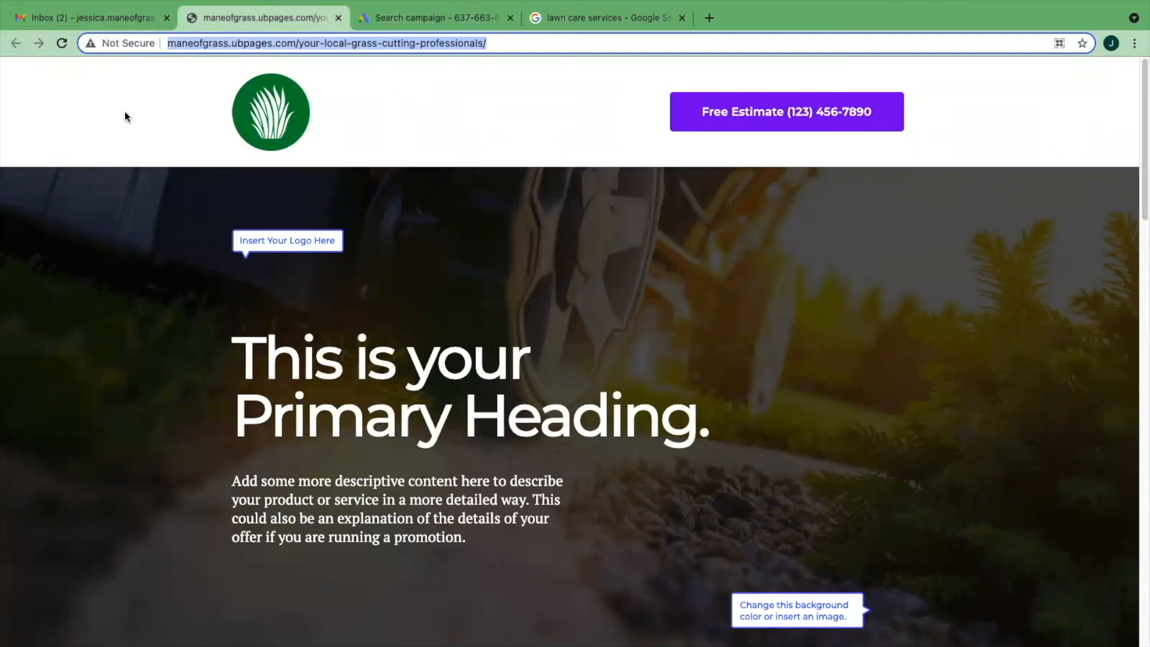
left_click(398, 19)
left_click(317, 479)
key("ctrl+v")
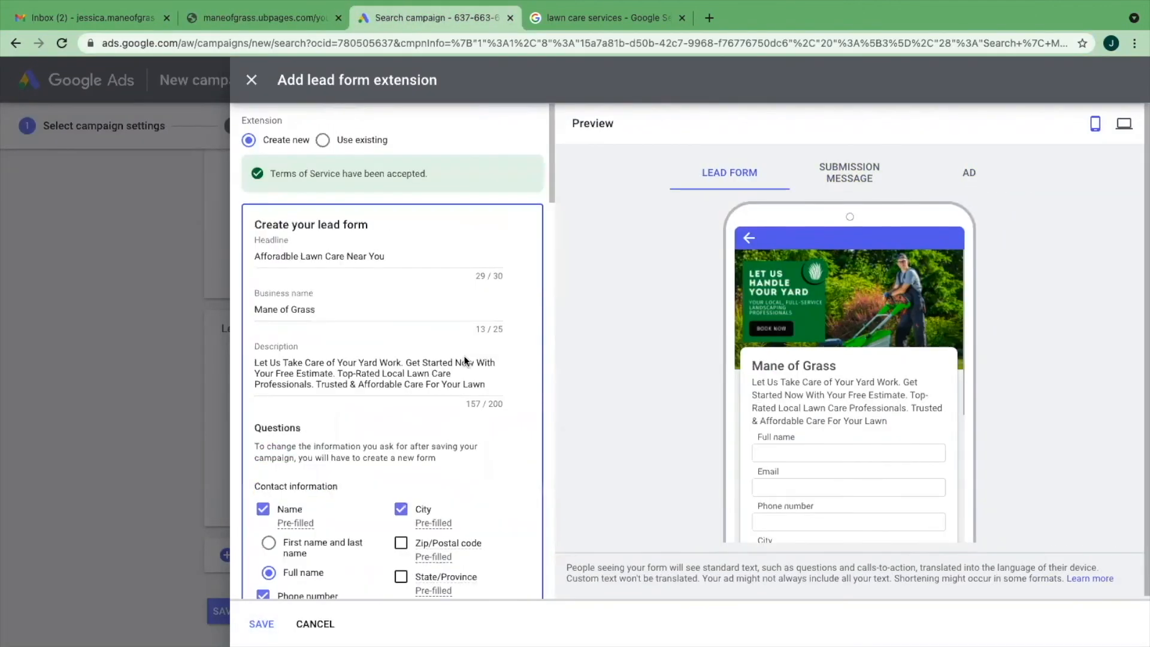
- Look over the lead form's delivery option, webhook integration, lead form type and terms, and discard the unsaved lead form extension
scroll(464, 357, "down", 20)
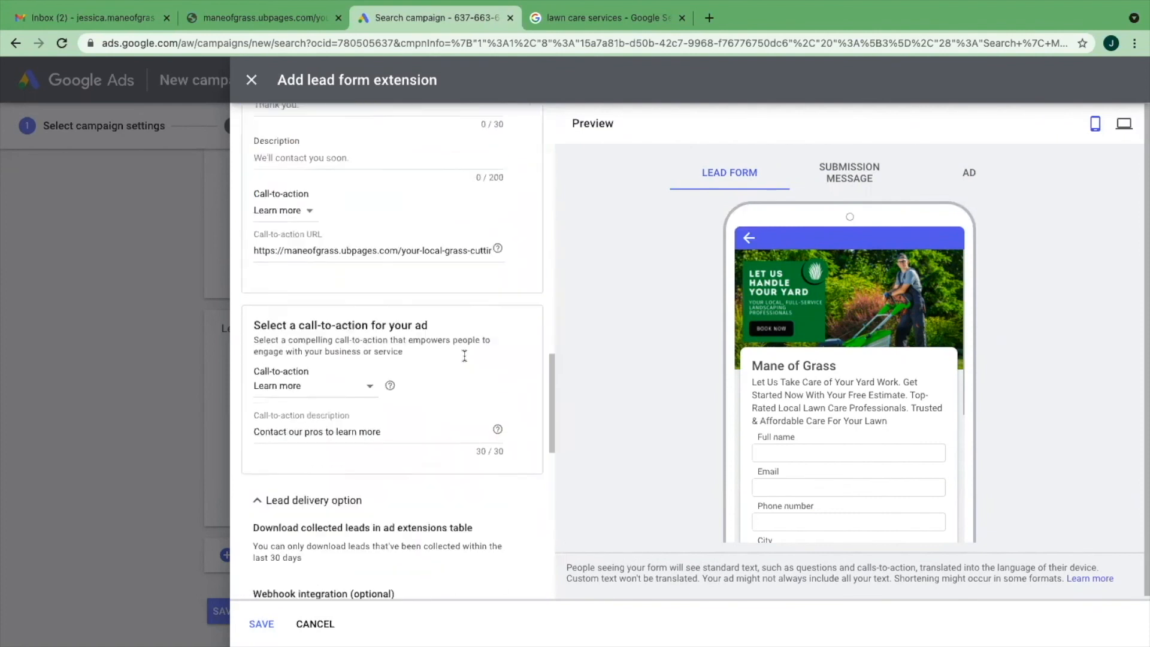
scroll(464, 357, "down", 4)
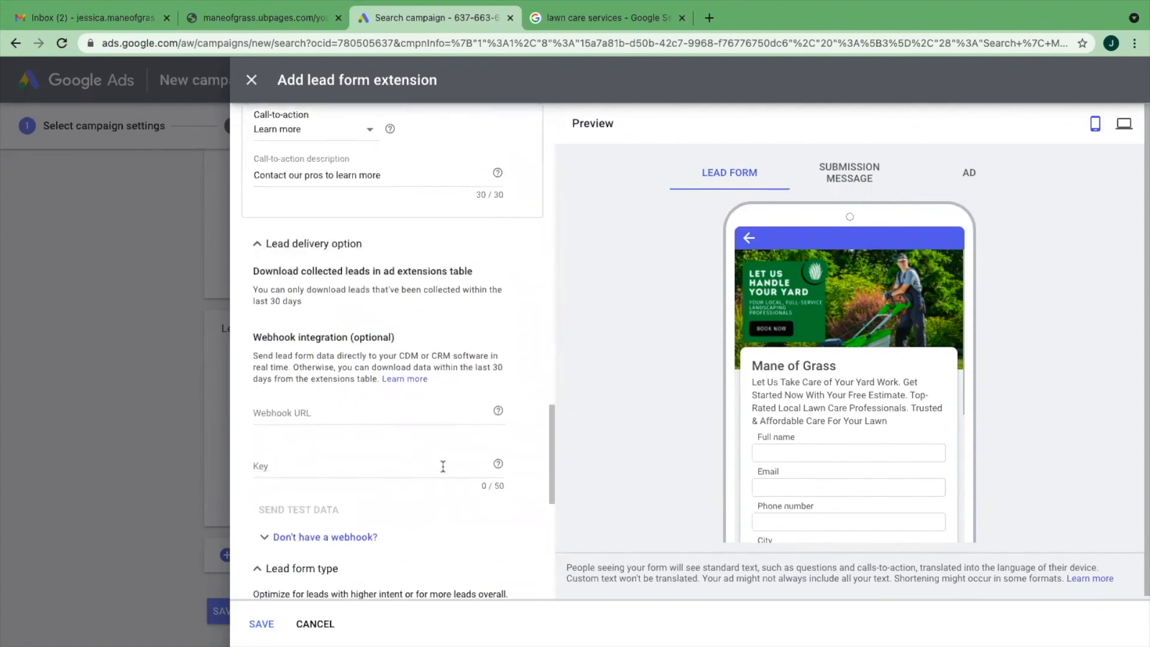
scroll(446, 466, "down", 7)
scroll(449, 465, "up", 8)
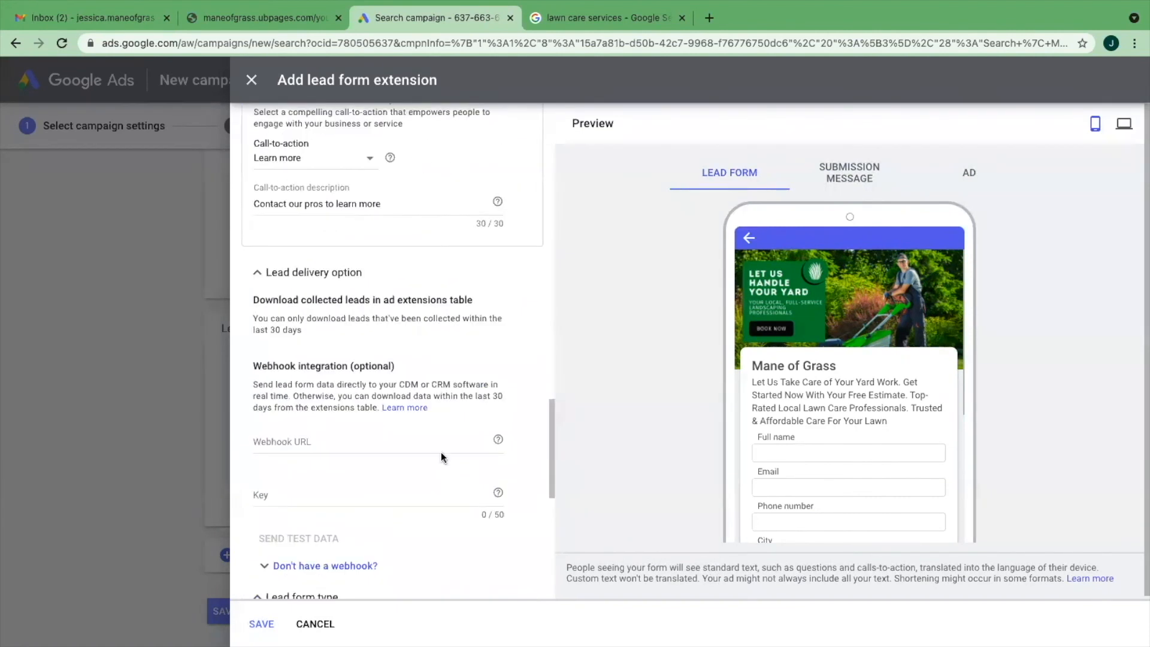
scroll(372, 384, "down", 7)
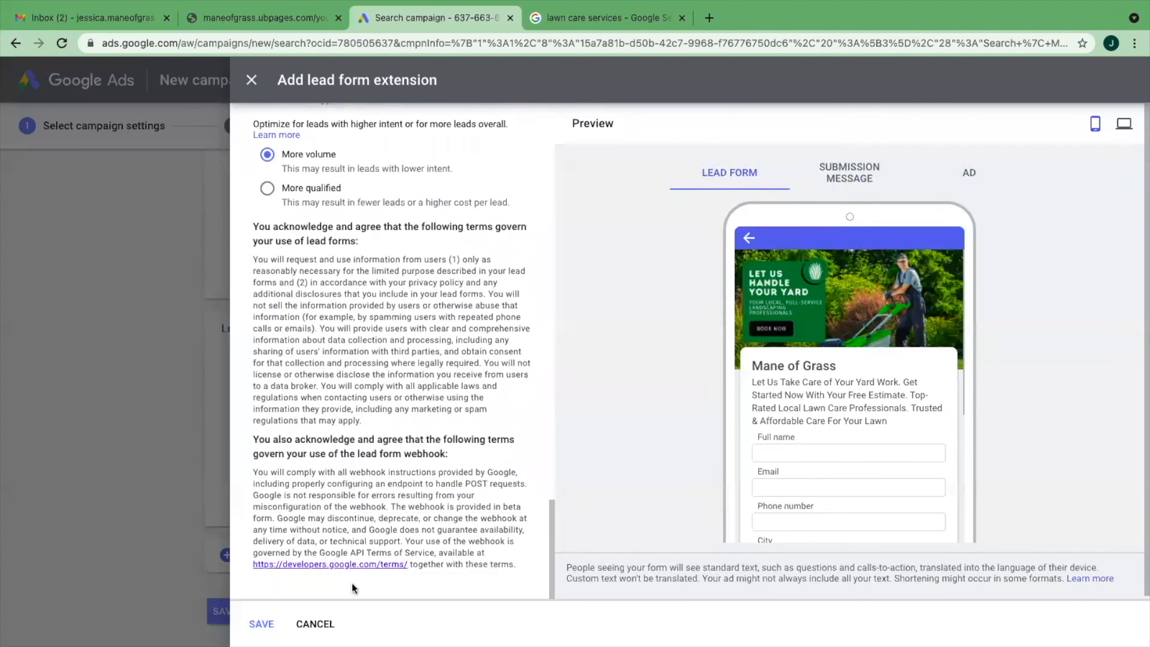
left_click(314, 624)
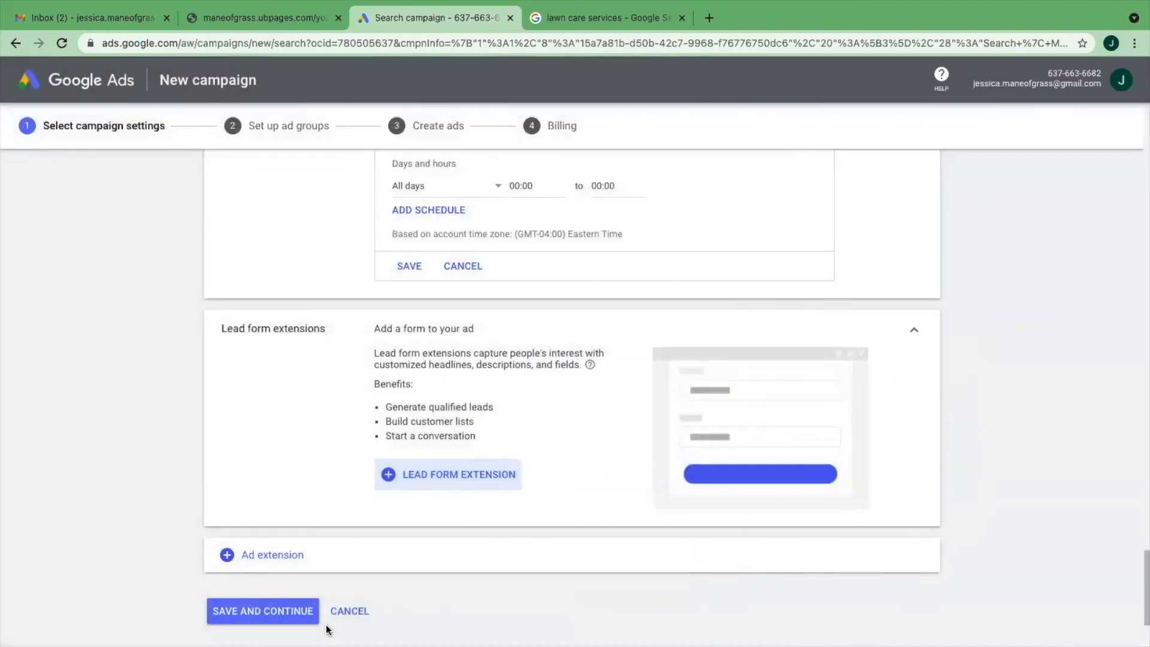
scroll(520, 360, "up", 3)
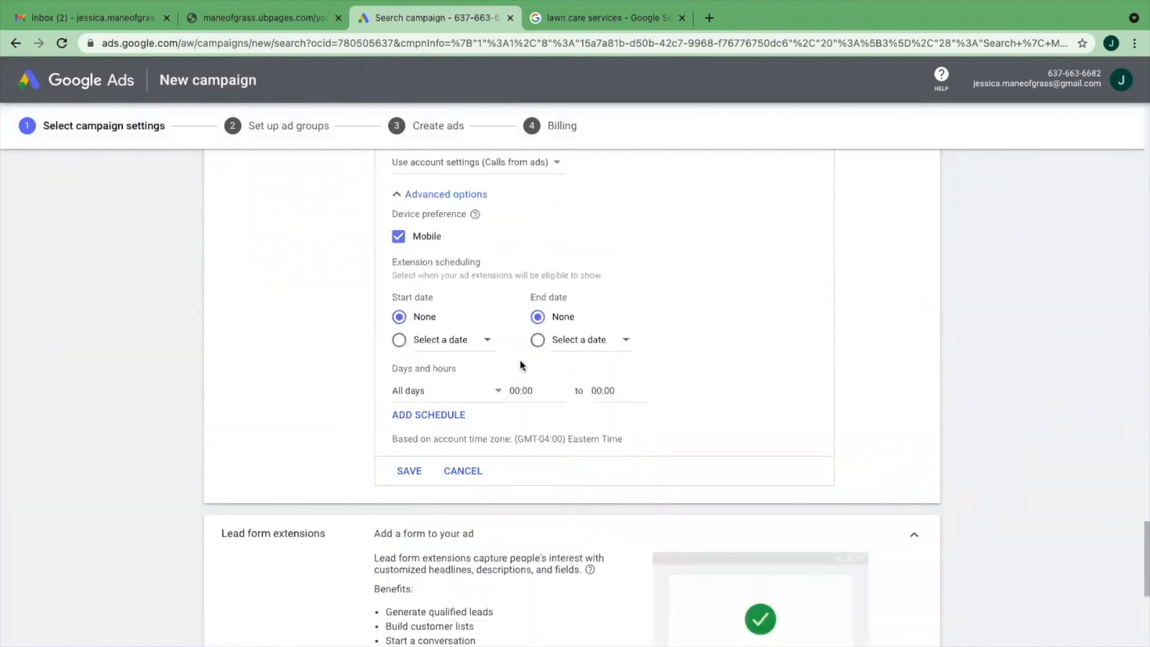